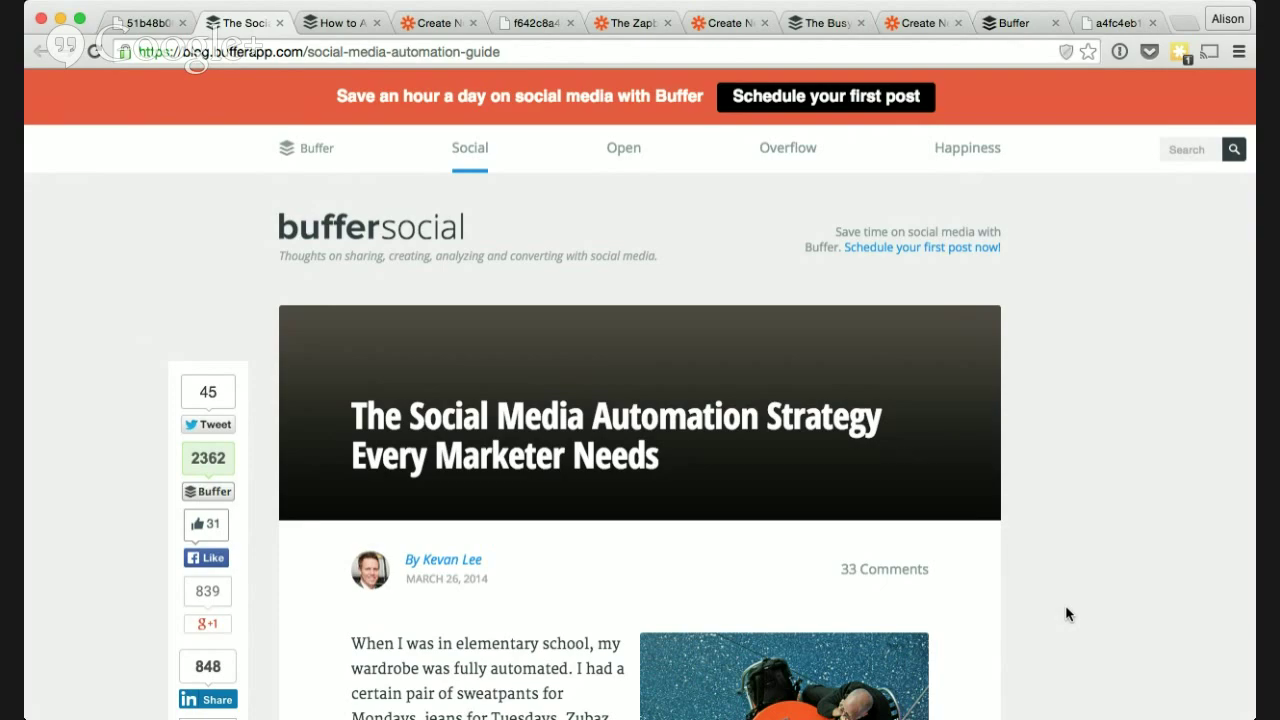
Open the Instagram-to-Buffer Zap in the editor and view its trigger and action section
{"action": "left_click", "coordinate": [415, 24]}
{"action": "scroll", "coordinate": [925, 437], "scroll_direction": "up", "scroll_amount": 10}
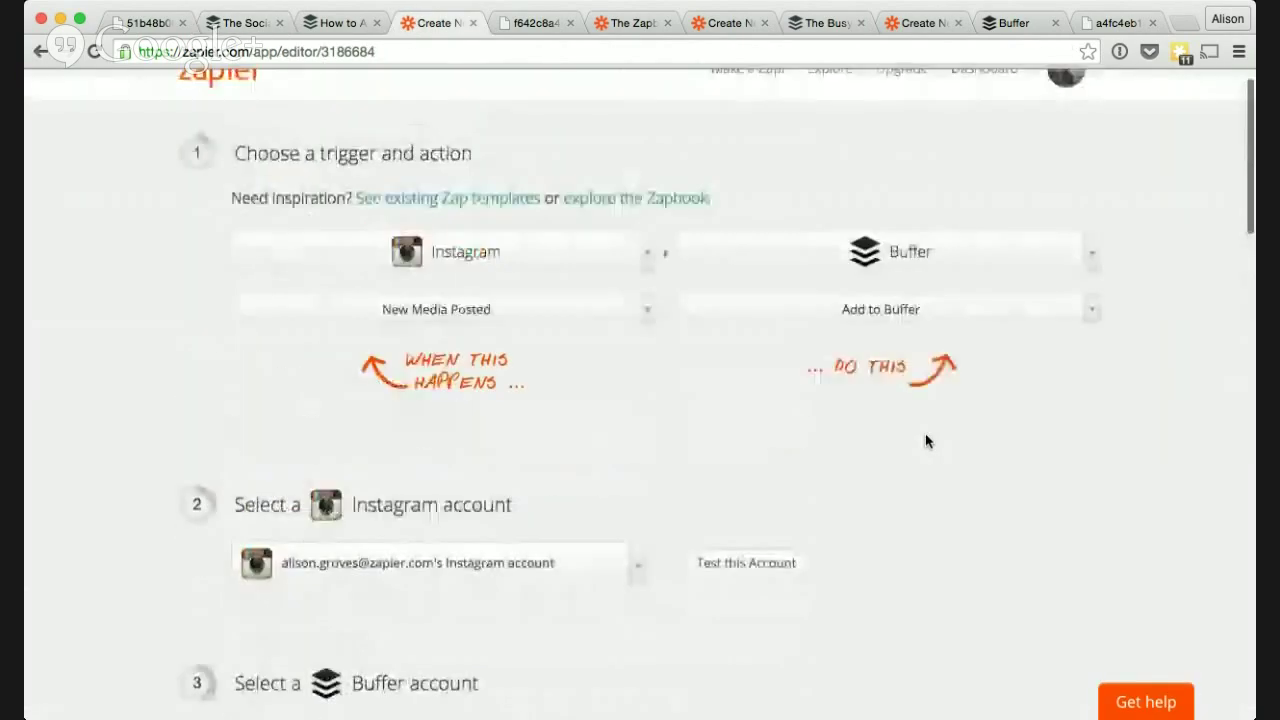
{"action": "scroll", "coordinate": [925, 441], "scroll_direction": "up", "scroll_amount": 2}
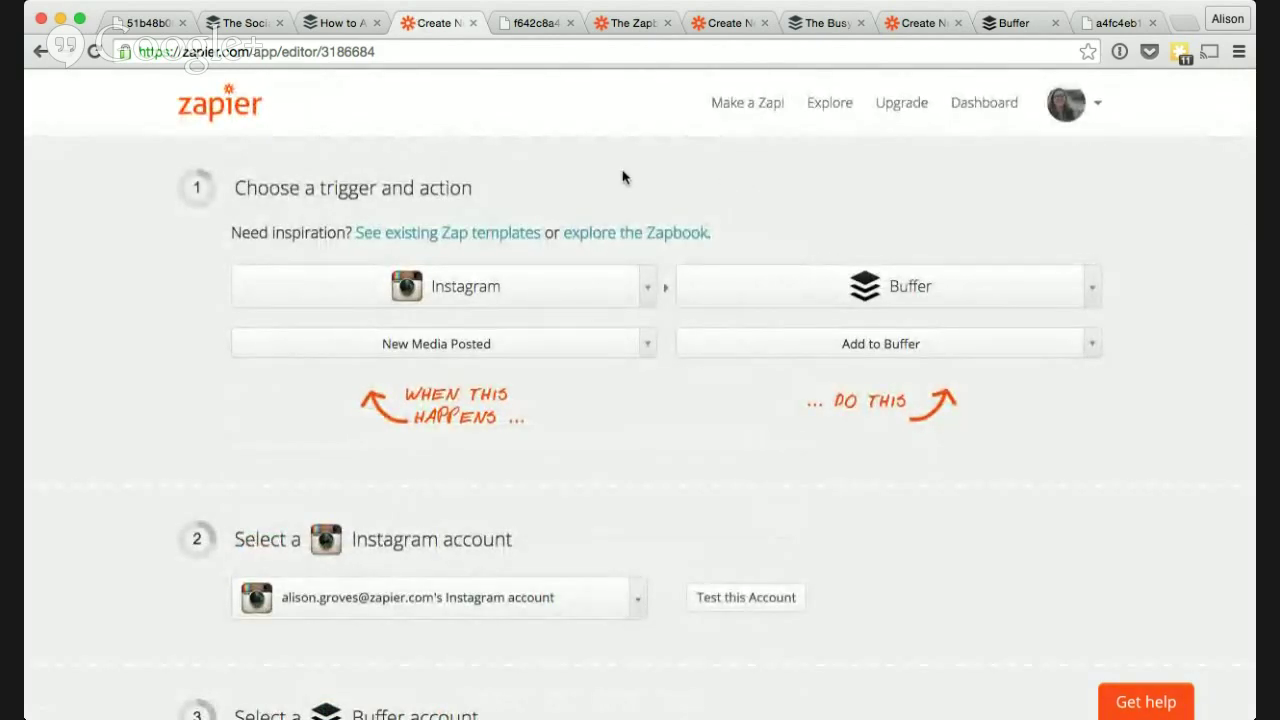
View the Buffer blog articles on social media automation strategy and on cutting sharing time in half
{"action": "left_click", "coordinate": [241, 27]}
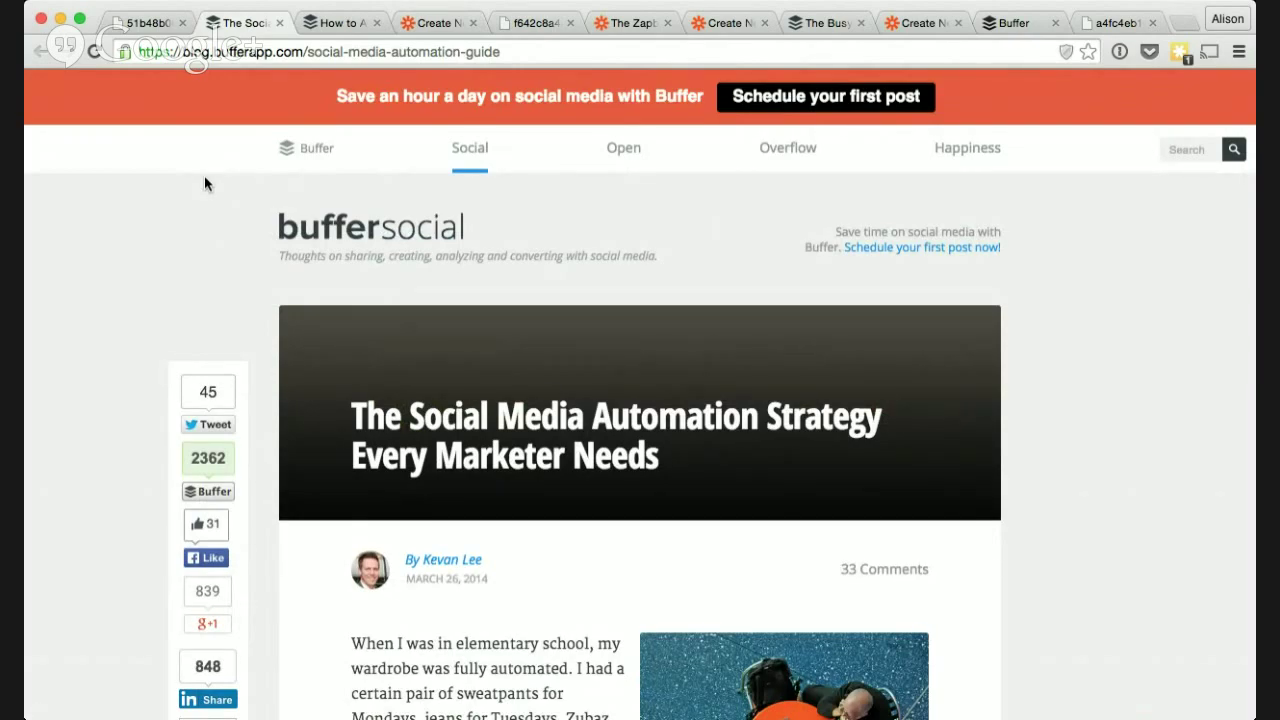
{"action": "left_click", "coordinate": [311, 24]}
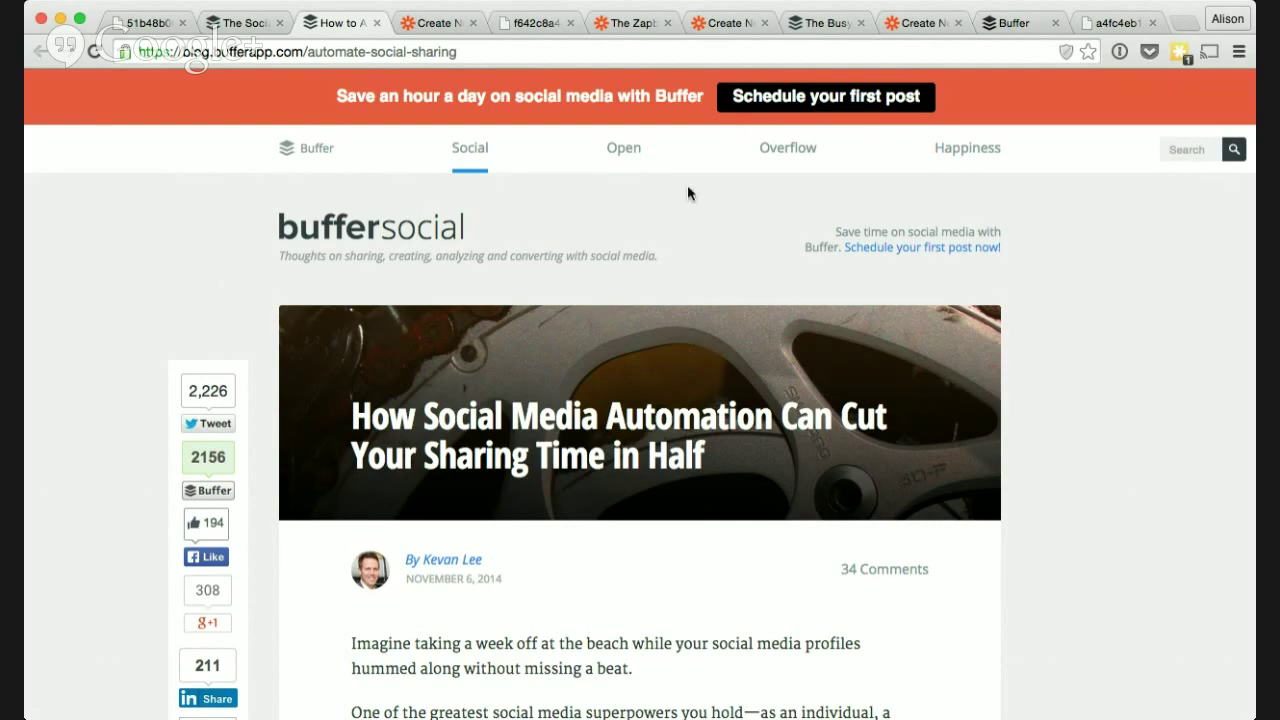
Review the Instagram trigger choices in the Instagram-to-Buffer Zap and select New Media Posted
{"action": "left_click", "coordinate": [440, 23]}
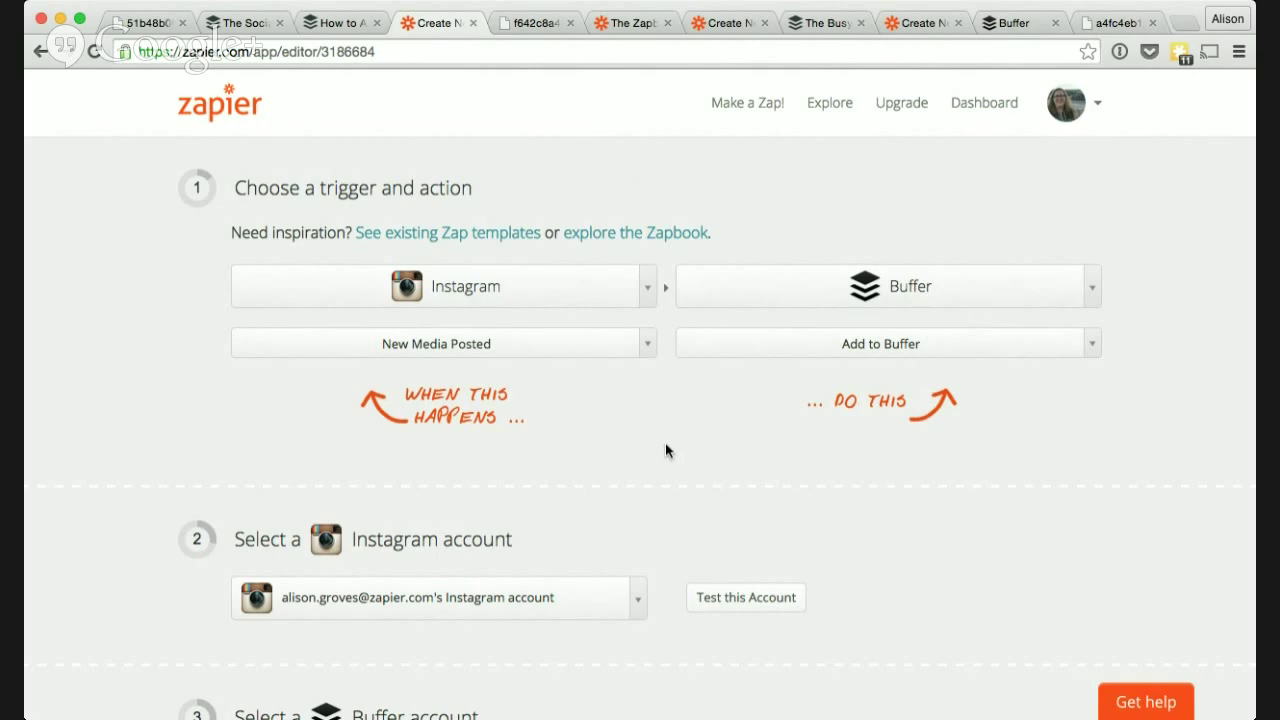
{"action": "left_click", "coordinate": [648, 348]}
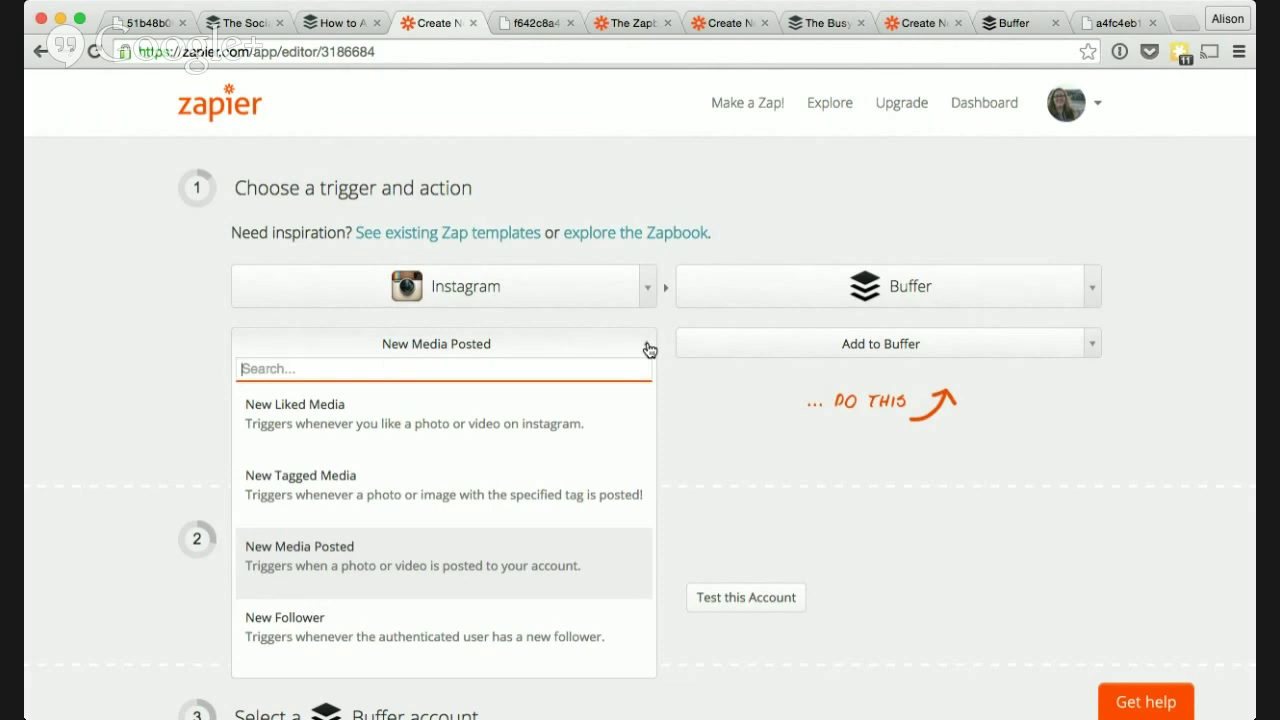
{"action": "left_click", "coordinate": [618, 571]}
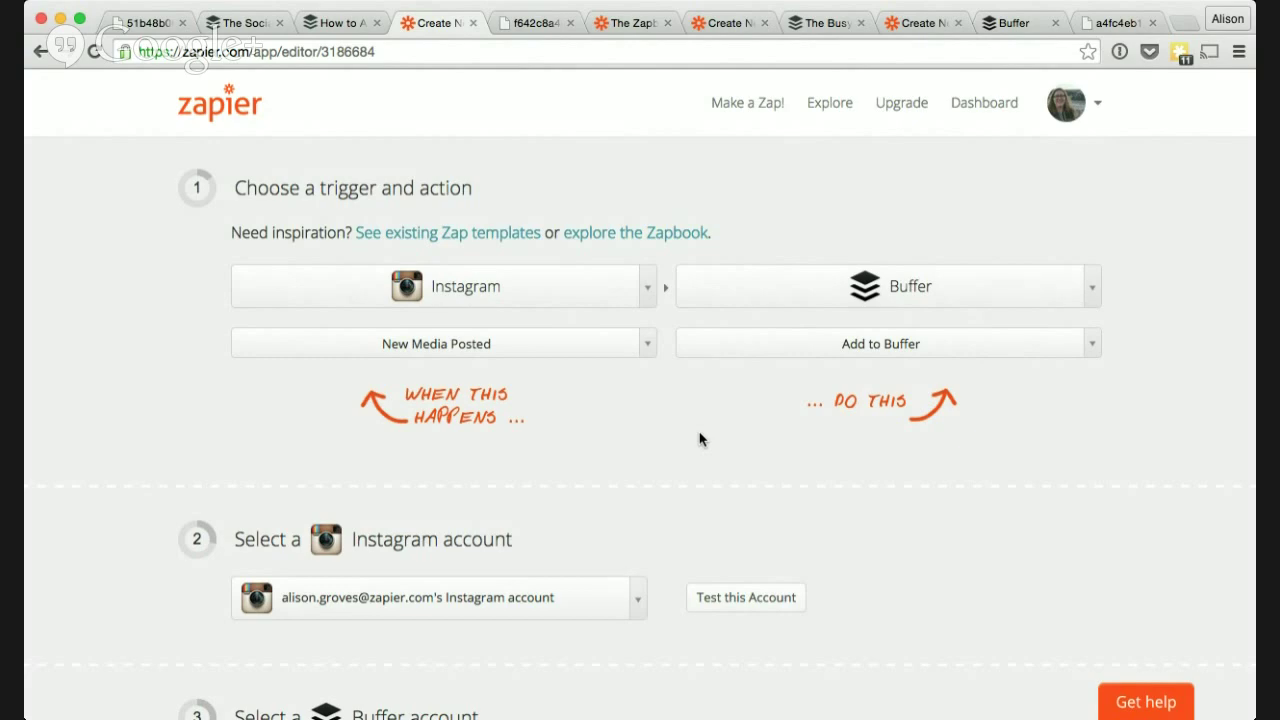
{"action": "left_click", "coordinate": [653, 354]}
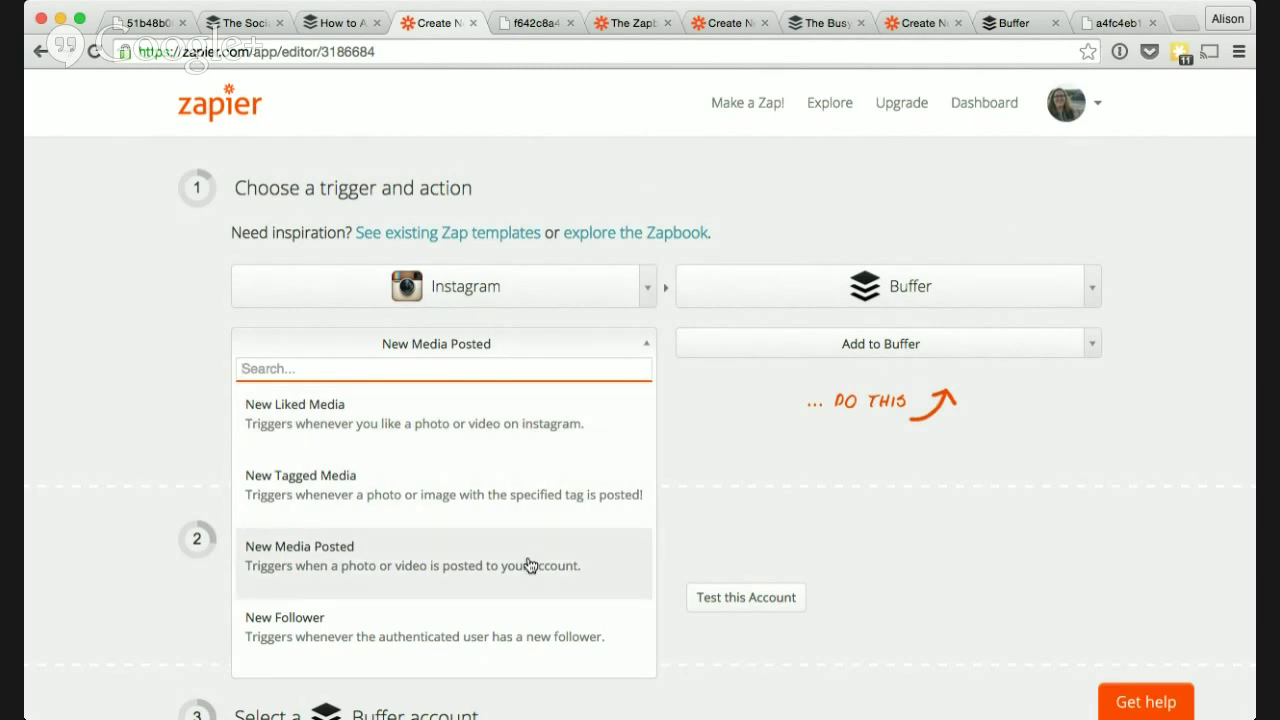
{"action": "left_click", "coordinate": [711, 527]}
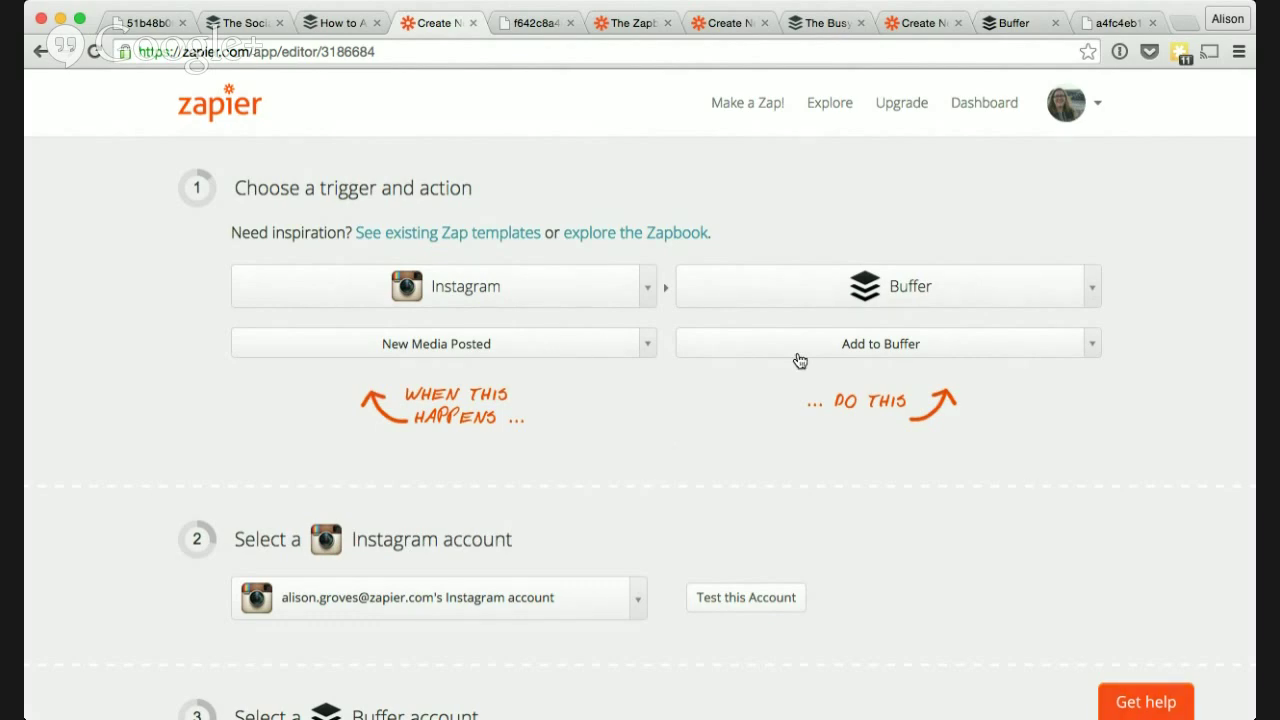
Look at the account choices for the Zap's Instagram connection, including connecting a different account
{"action": "scroll", "coordinate": [686, 403], "scroll_direction": "down", "scroll_amount": 5}
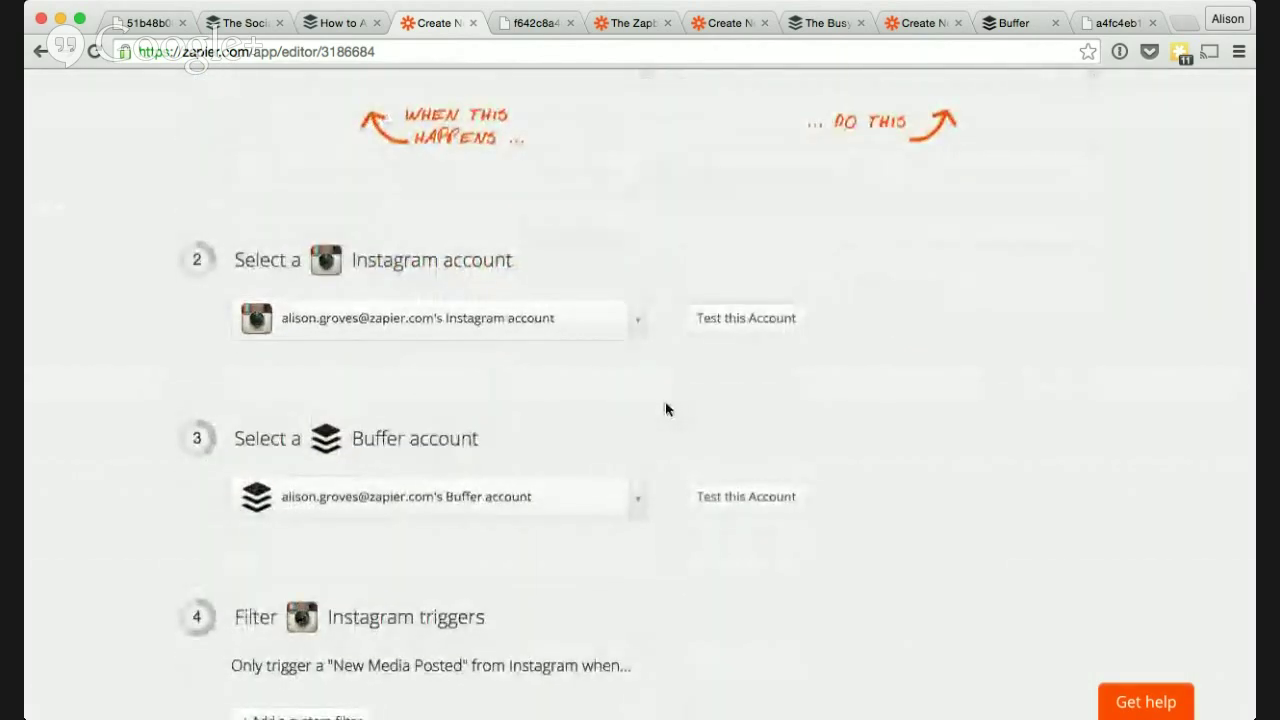
{"action": "left_click", "coordinate": [634, 334]}
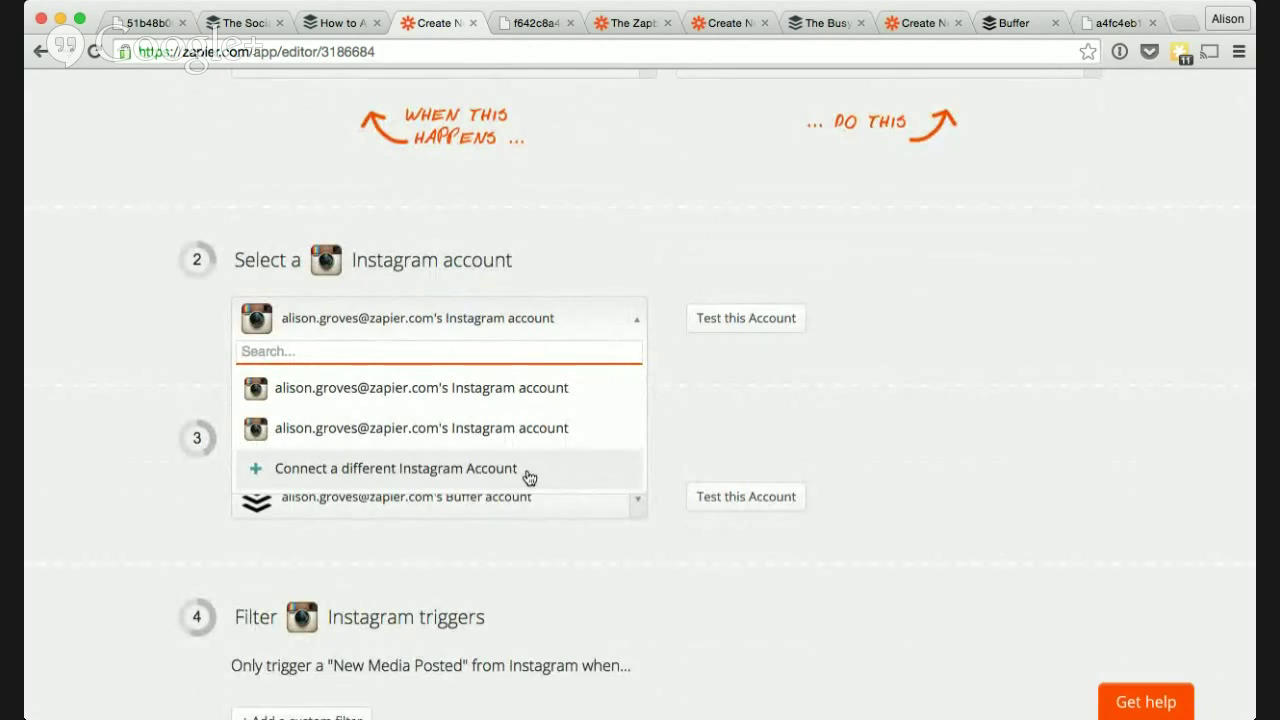
{"action": "left_click", "coordinate": [677, 407]}
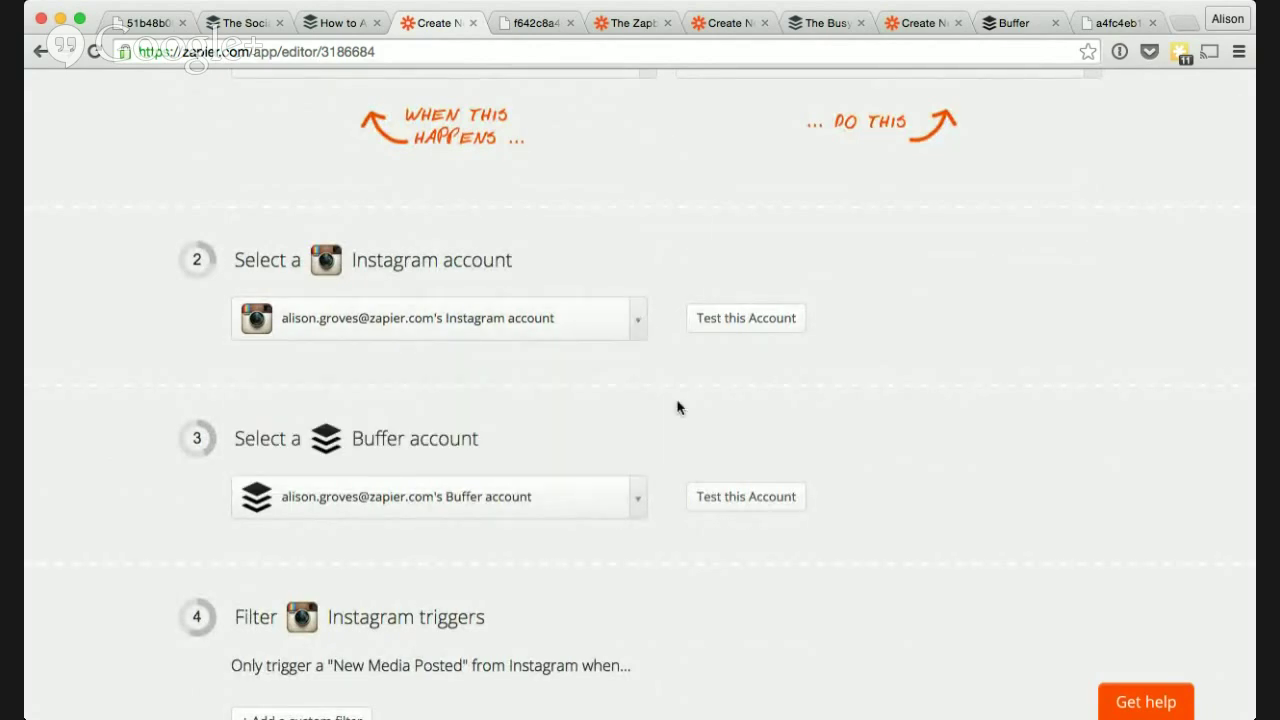
Examine the Zap's Buffer account and filter sections and the Buffer profile choices for the update
{"action": "scroll", "coordinate": [677, 407], "scroll_direction": "down", "scroll_amount": 4}
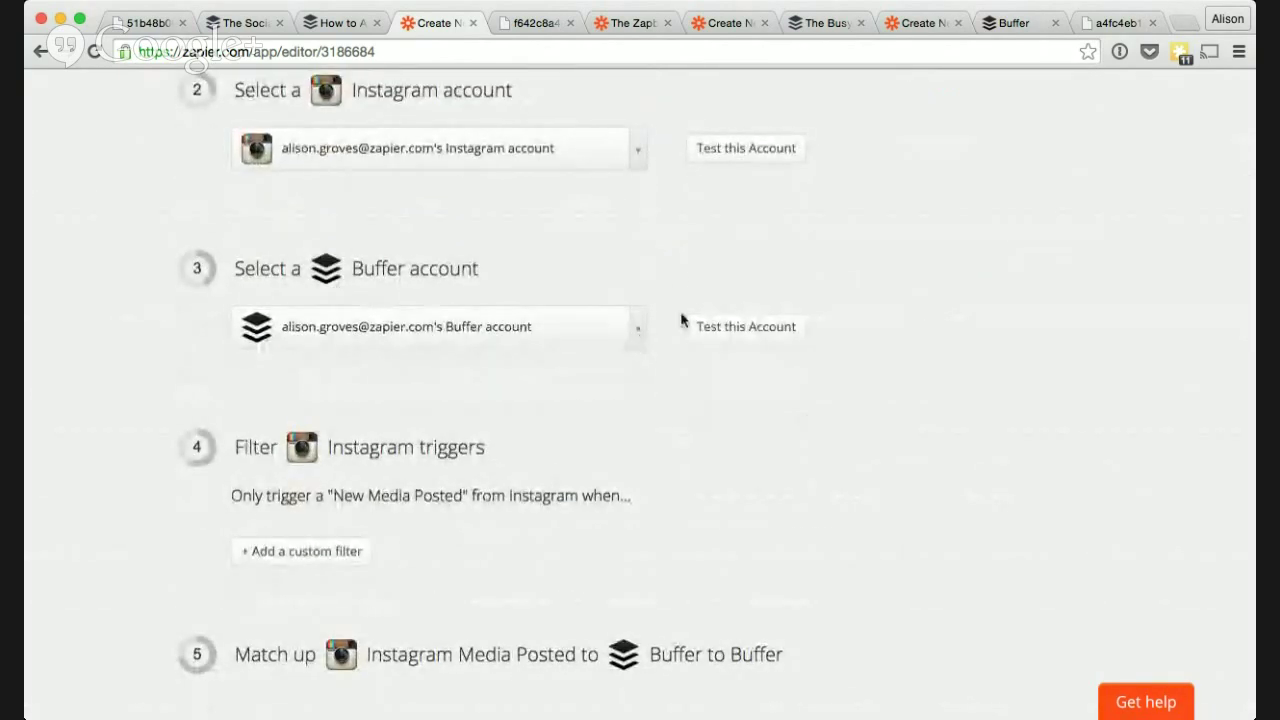
{"action": "scroll", "coordinate": [668, 277], "scroll_direction": "down", "scroll_amount": 5}
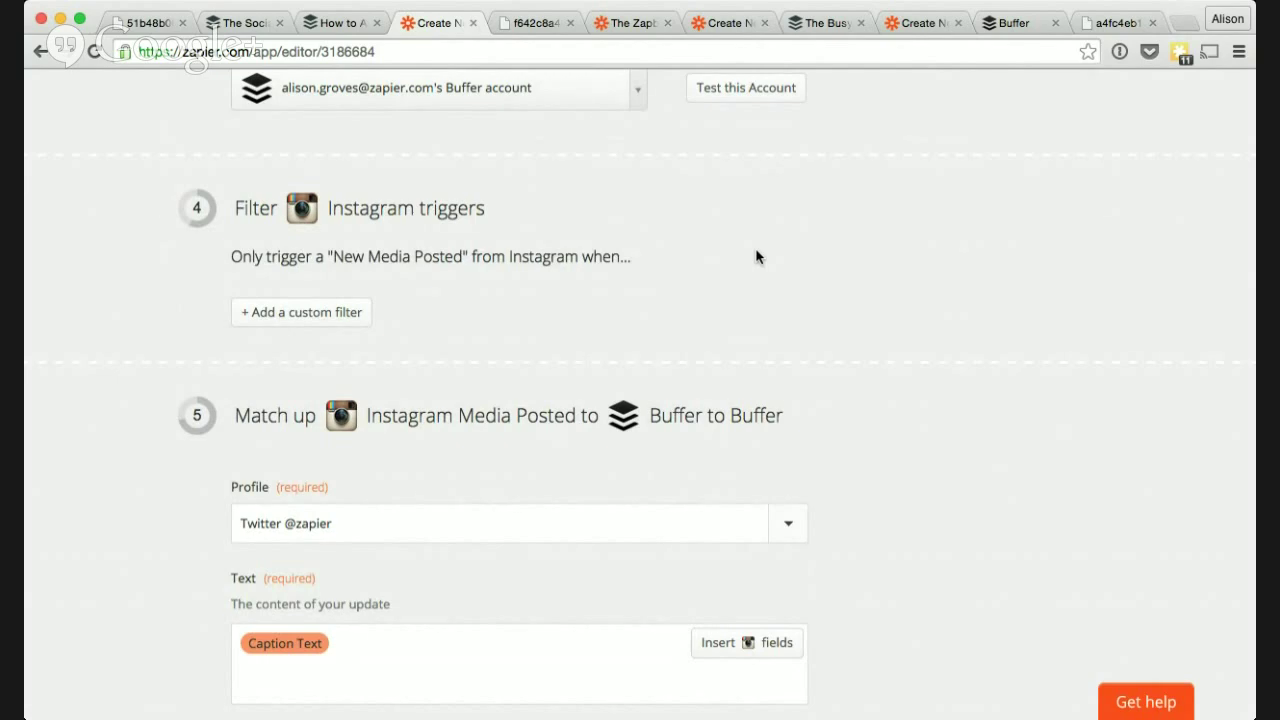
{"action": "scroll", "coordinate": [962, 288], "scroll_direction": "down", "scroll_amount": 3}
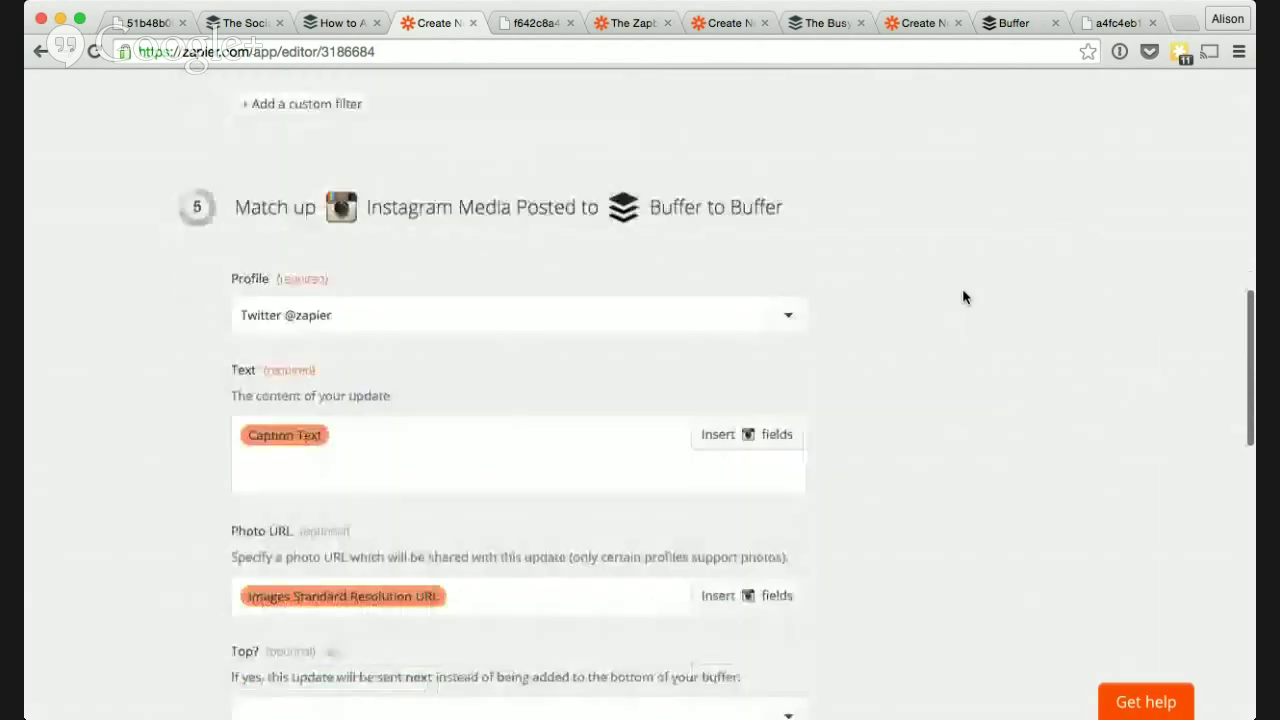
{"action": "scroll", "coordinate": [964, 296], "scroll_direction": "down", "scroll_amount": 2}
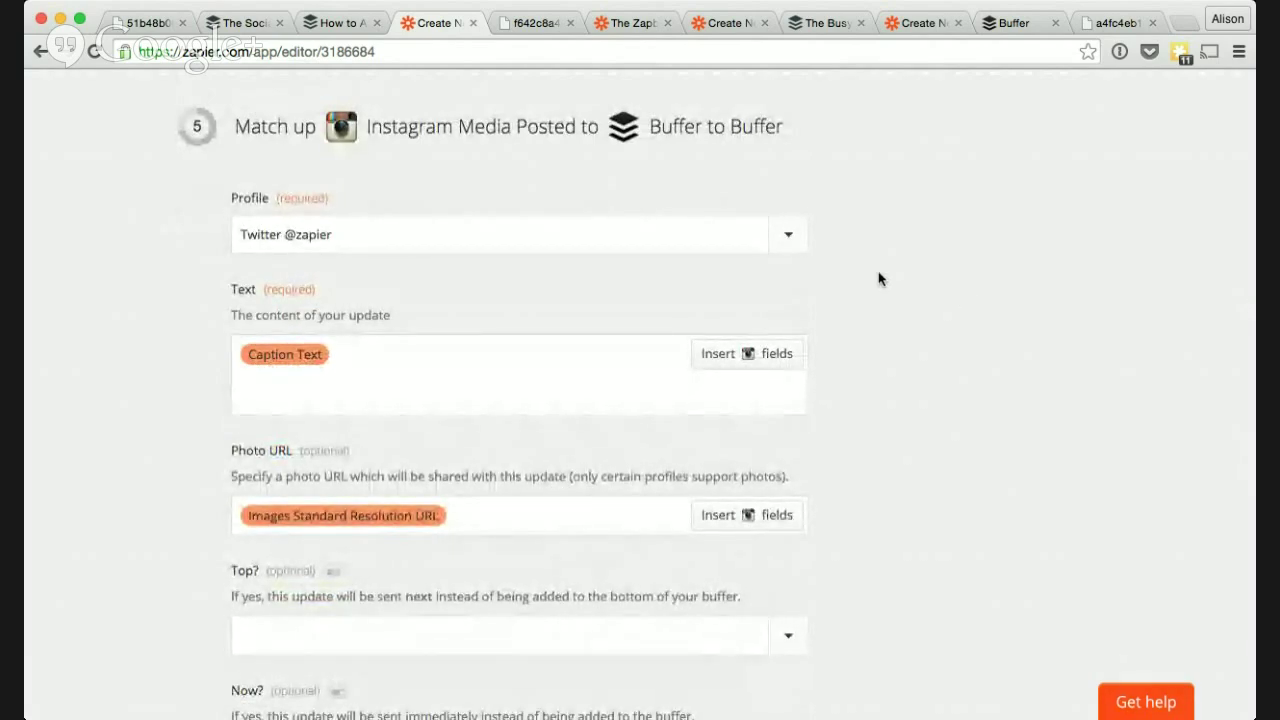
{"action": "left_click", "coordinate": [788, 238]}
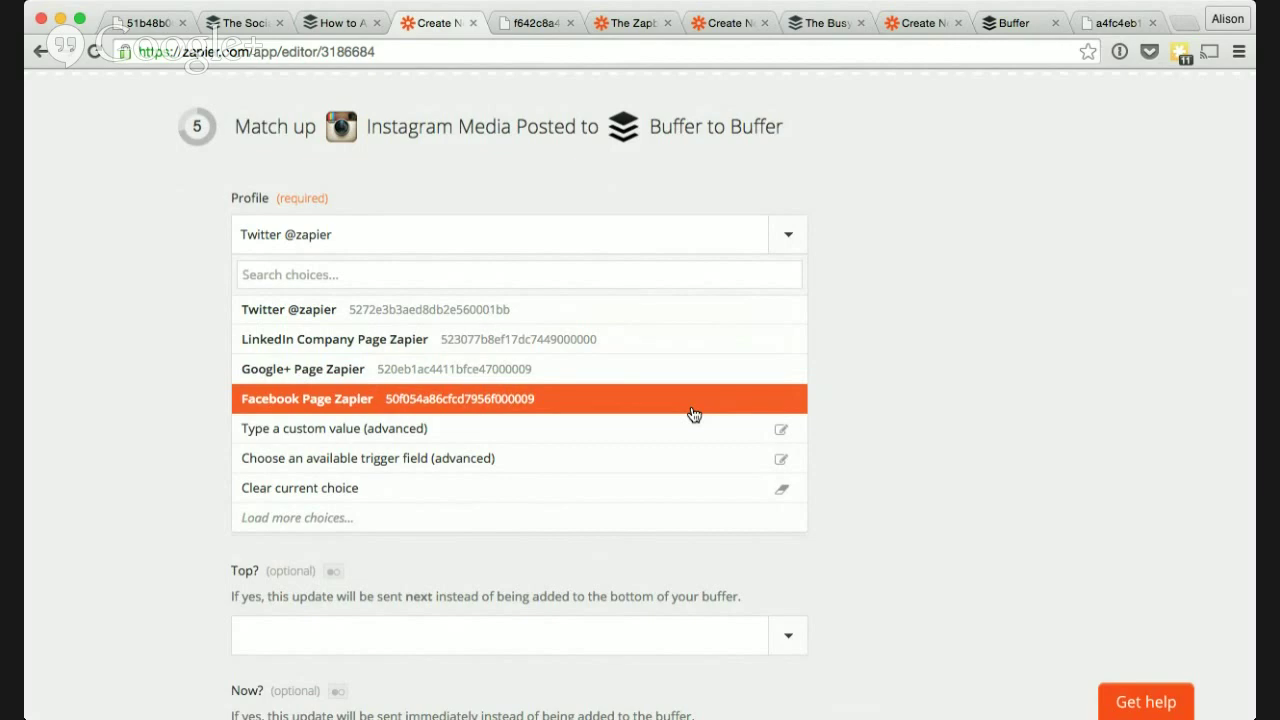
{"action": "left_click", "coordinate": [911, 320]}
Examine the Instagram fields available for the Buffer update's Text and Photo URL
{"action": "scroll", "coordinate": [840, 277], "scroll_direction": "down", "scroll_amount": 3}
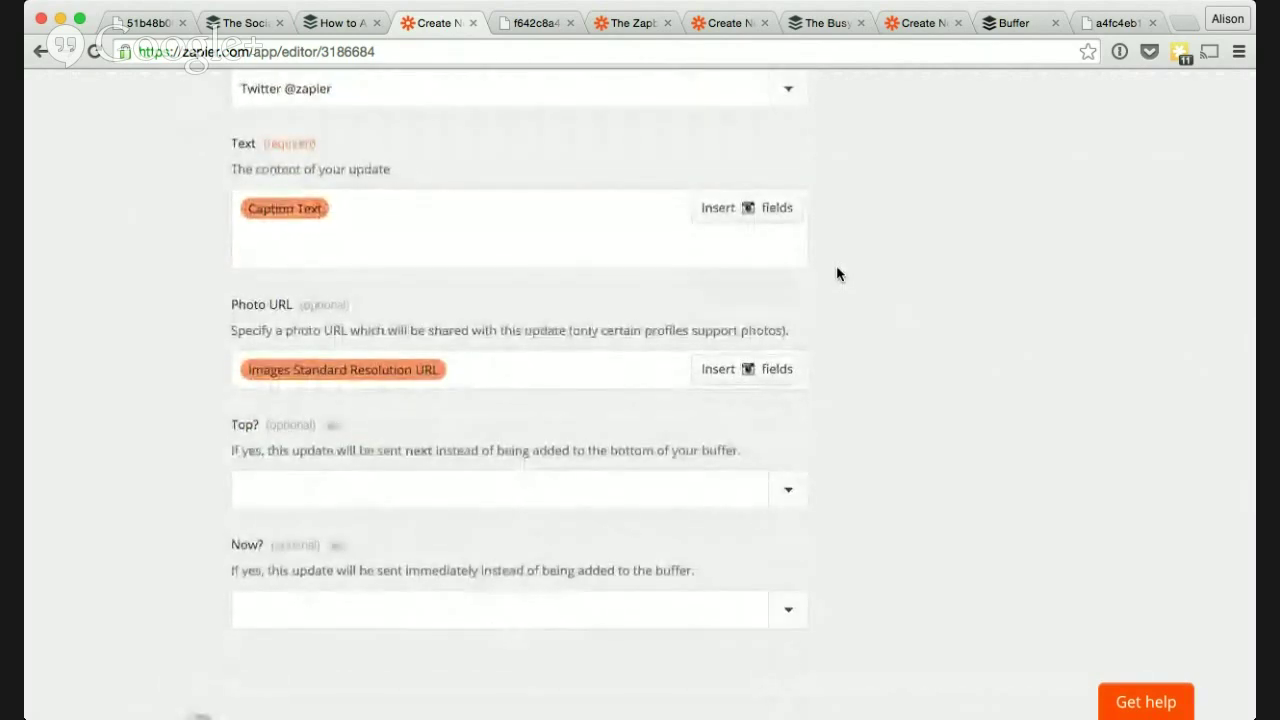
{"action": "left_click", "coordinate": [777, 214]}
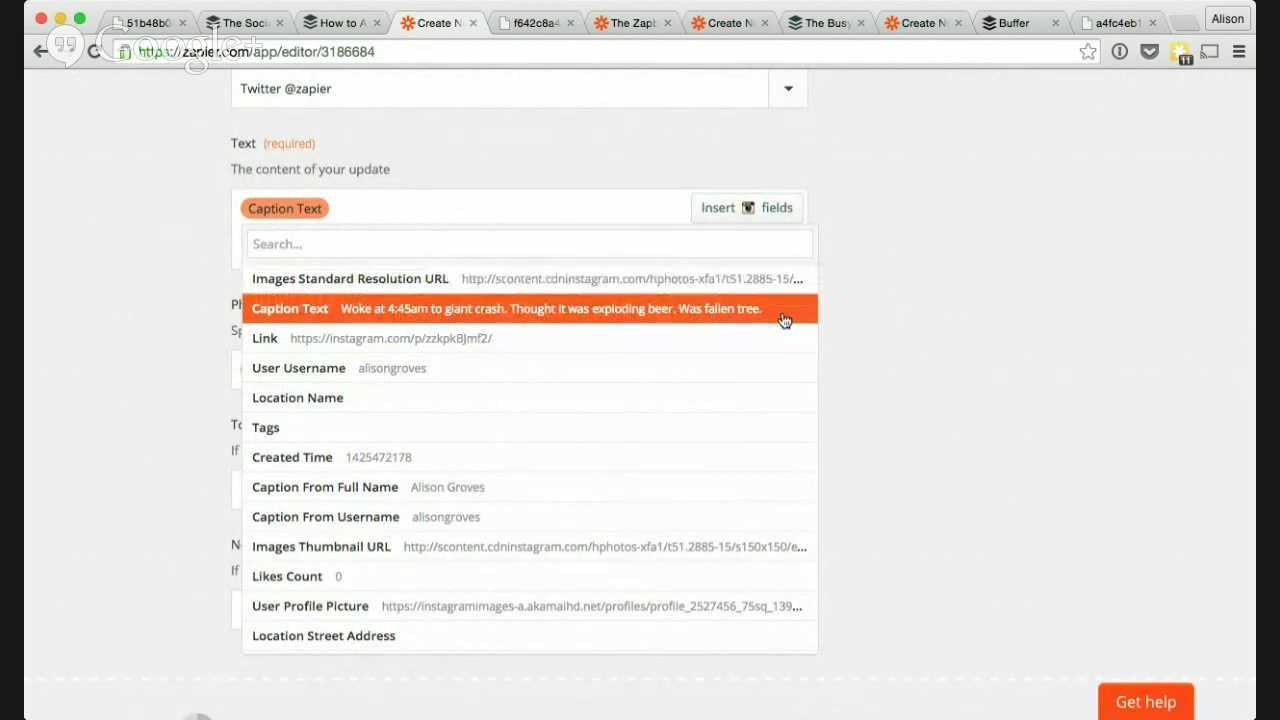
{"action": "left_click", "coordinate": [867, 306]}
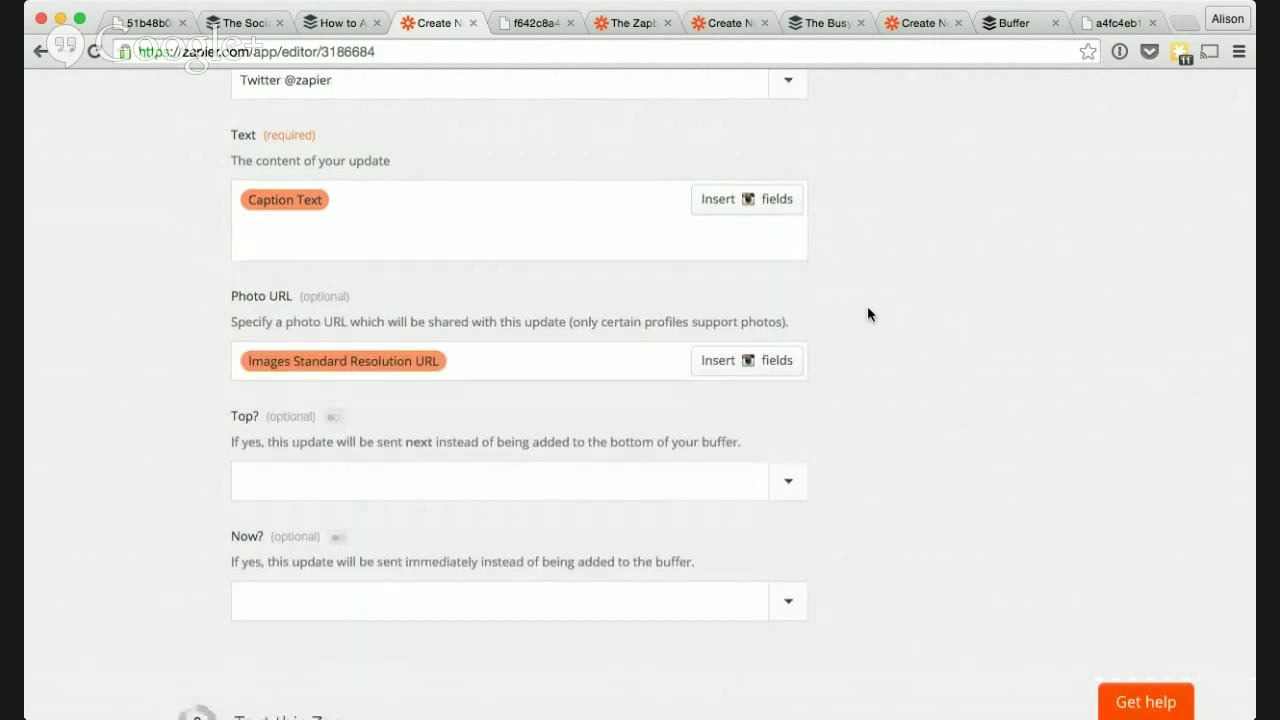
{"action": "scroll", "coordinate": [867, 306], "scroll_direction": "down", "scroll_amount": 3}
{"action": "left_click", "coordinate": [764, 238]}
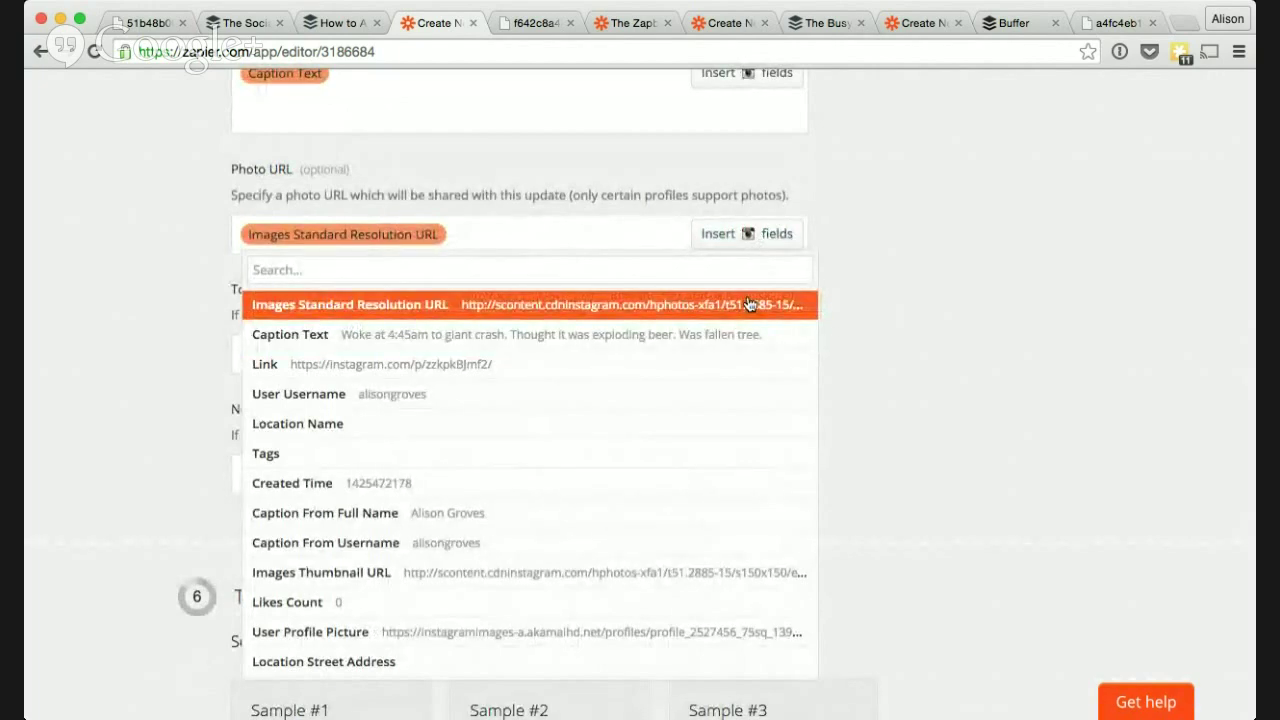
{"action": "left_click", "coordinate": [890, 288]}
{"action": "scroll", "coordinate": [486, 209], "scroll_direction": "up", "scroll_amount": 2}
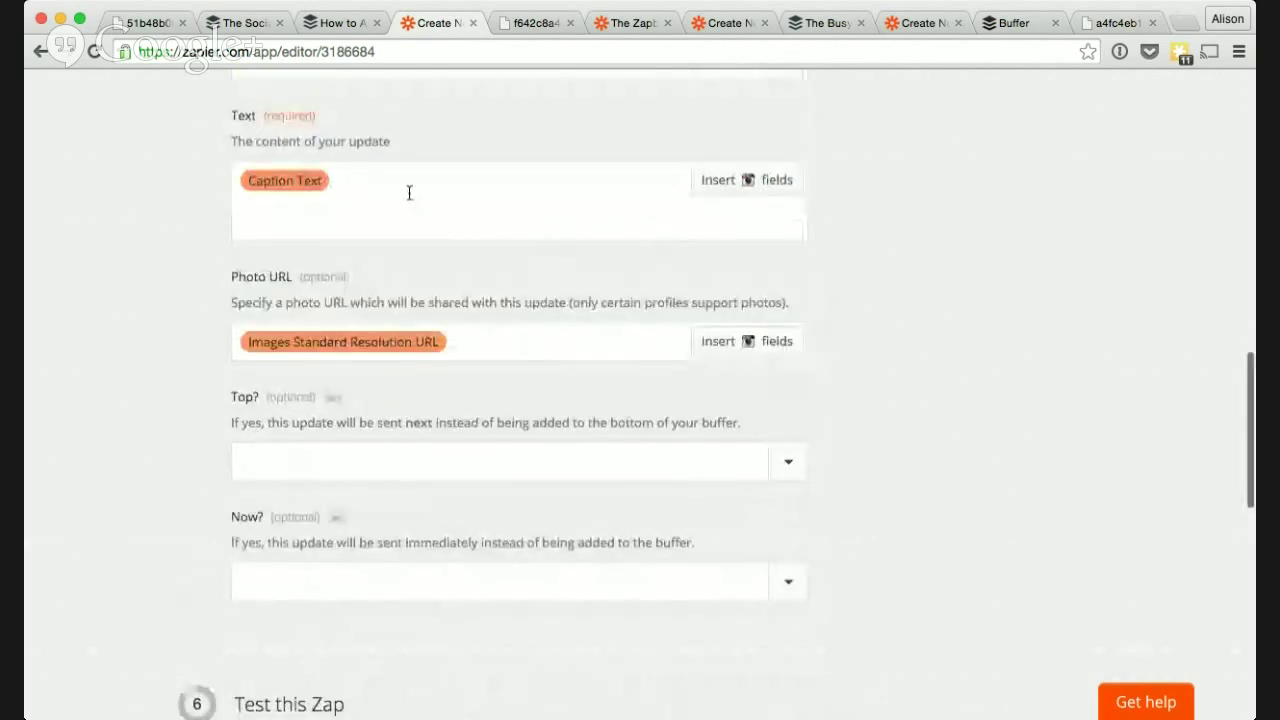
Review the Top? and Now? options of the Buffer update and the samples for testing the Zap
{"action": "scroll", "coordinate": [859, 281], "scroll_direction": "down", "scroll_amount": 5}
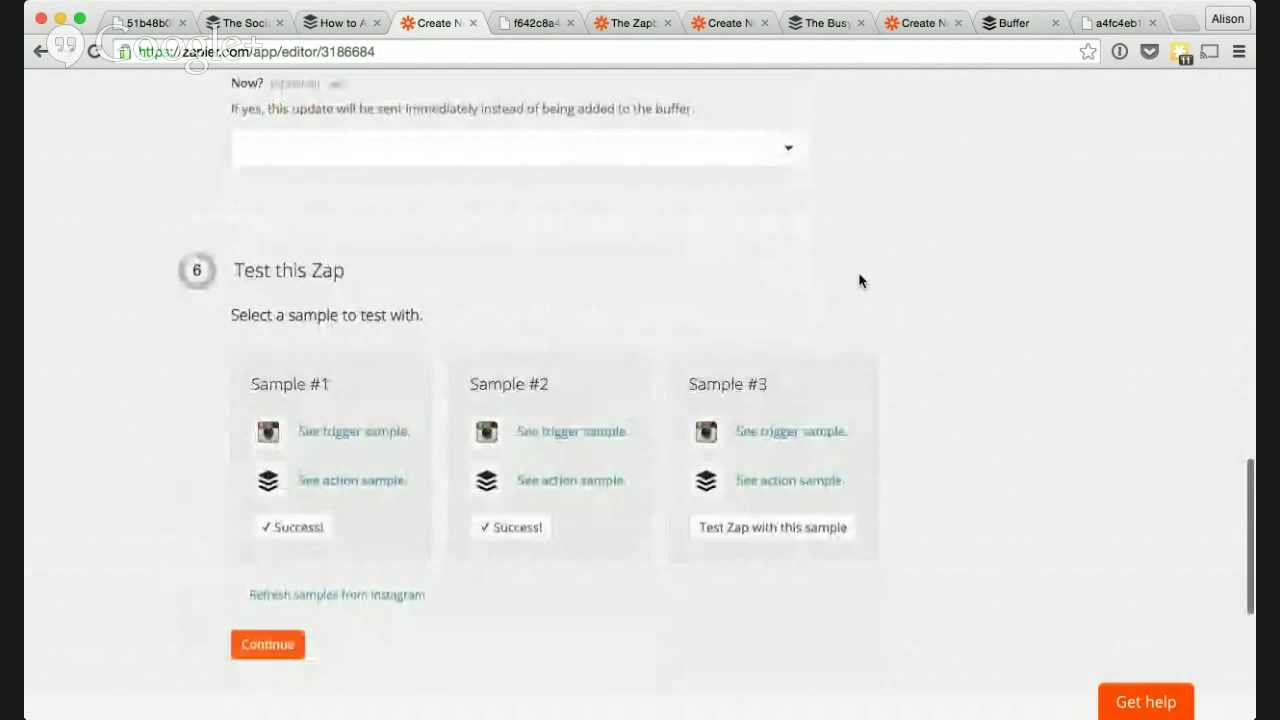
{"action": "scroll", "coordinate": [859, 281], "scroll_direction": "up", "scroll_amount": 4}
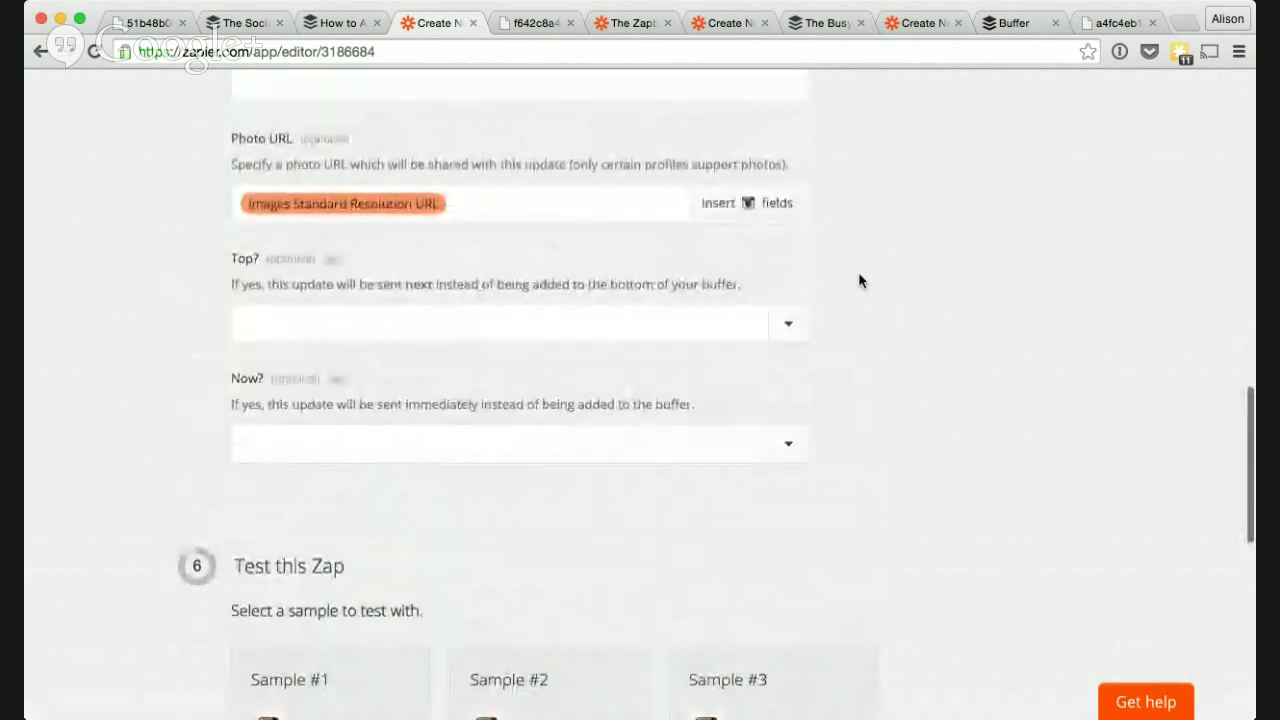
{"action": "scroll", "coordinate": [859, 281], "scroll_direction": "down", "scroll_amount": 1}
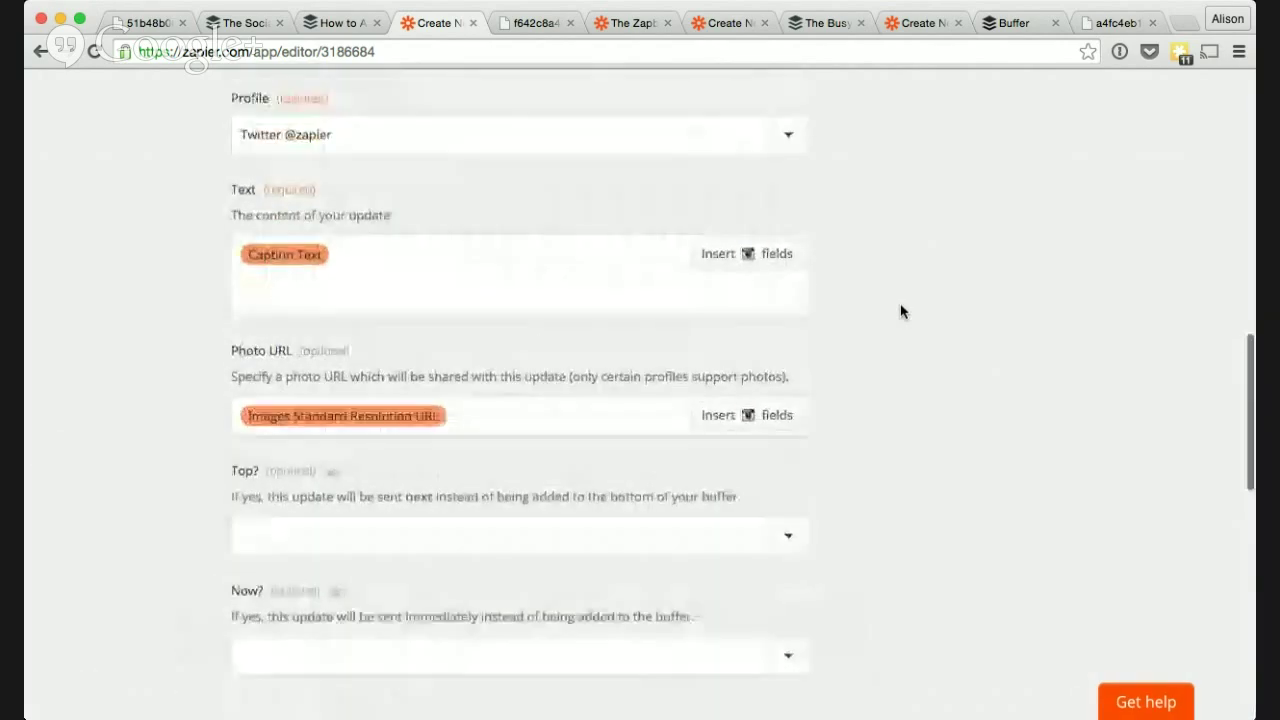
{"action": "scroll", "coordinate": [900, 312], "scroll_direction": "down", "scroll_amount": 5}
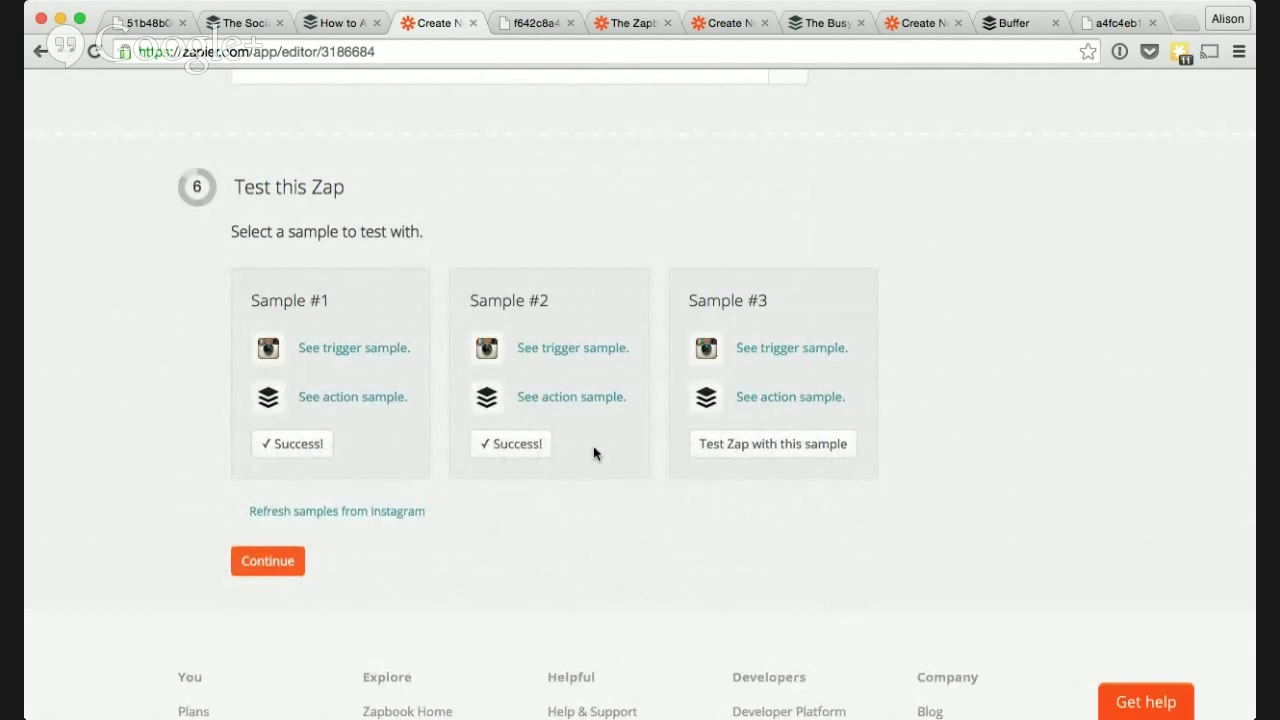
{"action": "scroll", "coordinate": [594, 450], "scroll_direction": "down", "scroll_amount": 1}
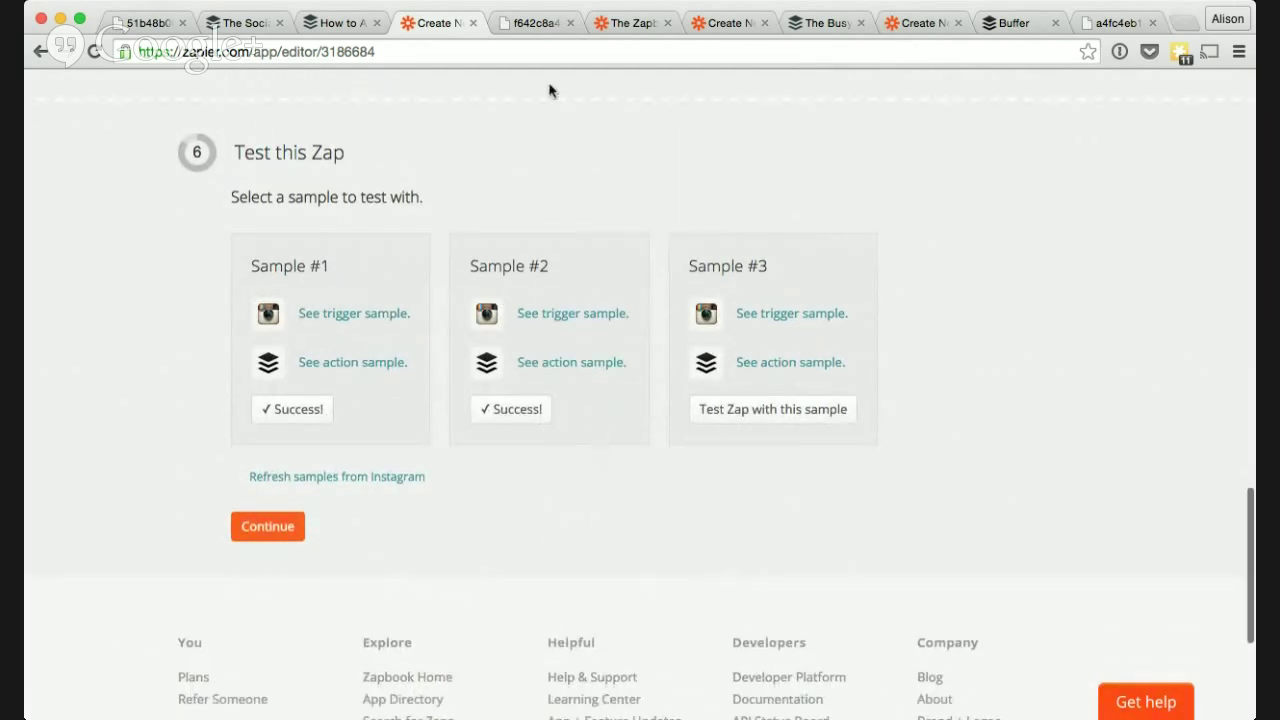
View the screenshot of the Instagram post in the Buffer queue and return to the Zap's trigger and action section
{"action": "left_click", "coordinate": [536, 24]}
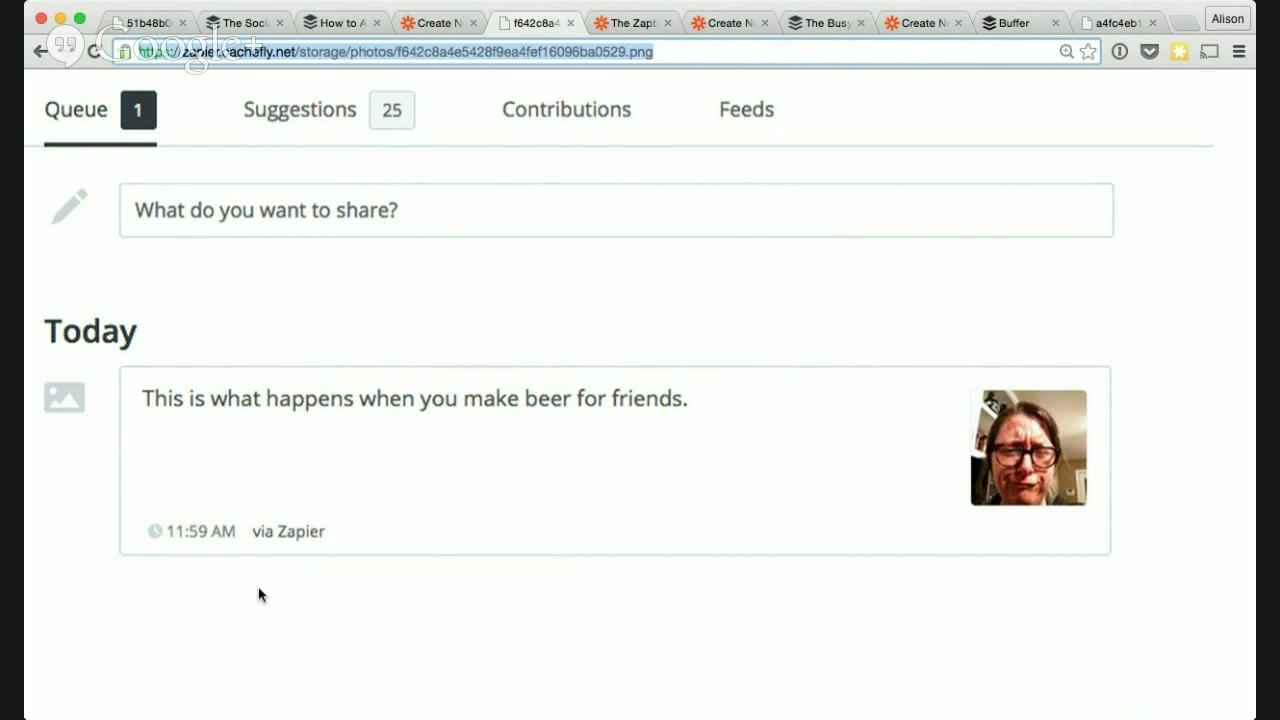
{"action": "left_click", "coordinate": [422, 24]}
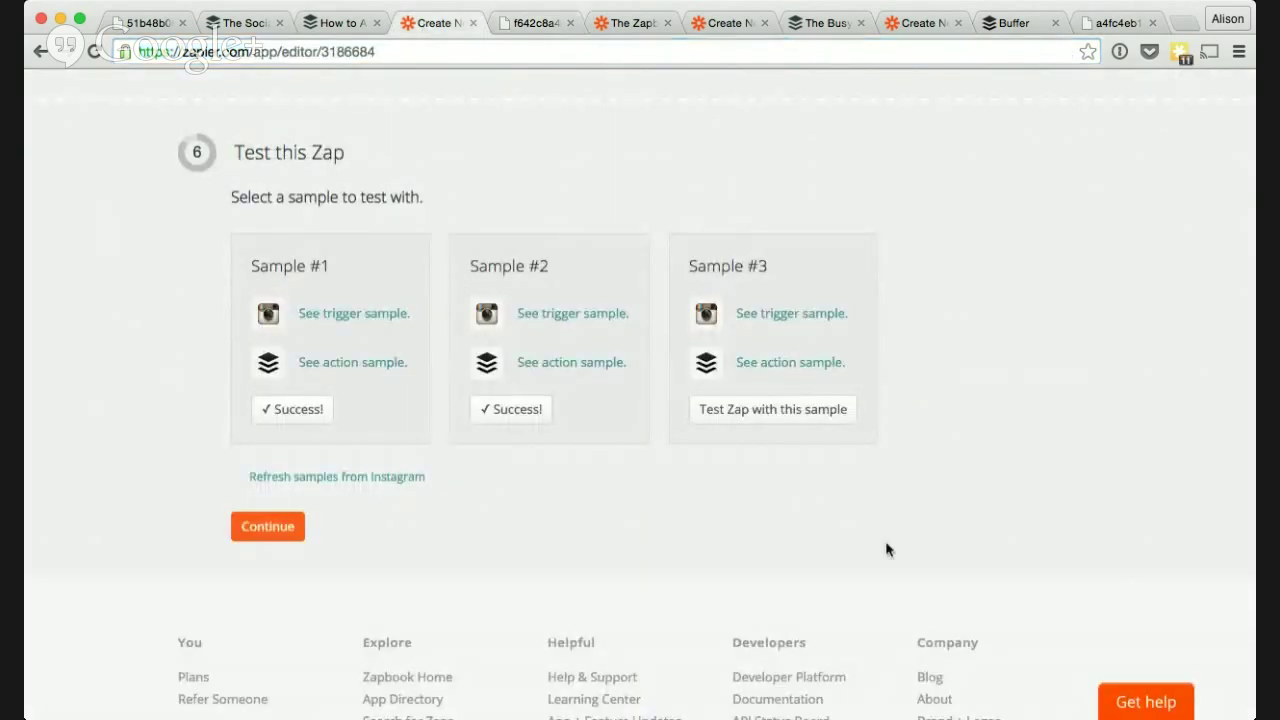
{"action": "scroll", "coordinate": [893, 537], "scroll_direction": "up", "scroll_amount": 5}
{"action": "scroll", "coordinate": [893, 541], "scroll_direction": "up", "scroll_amount": 4}
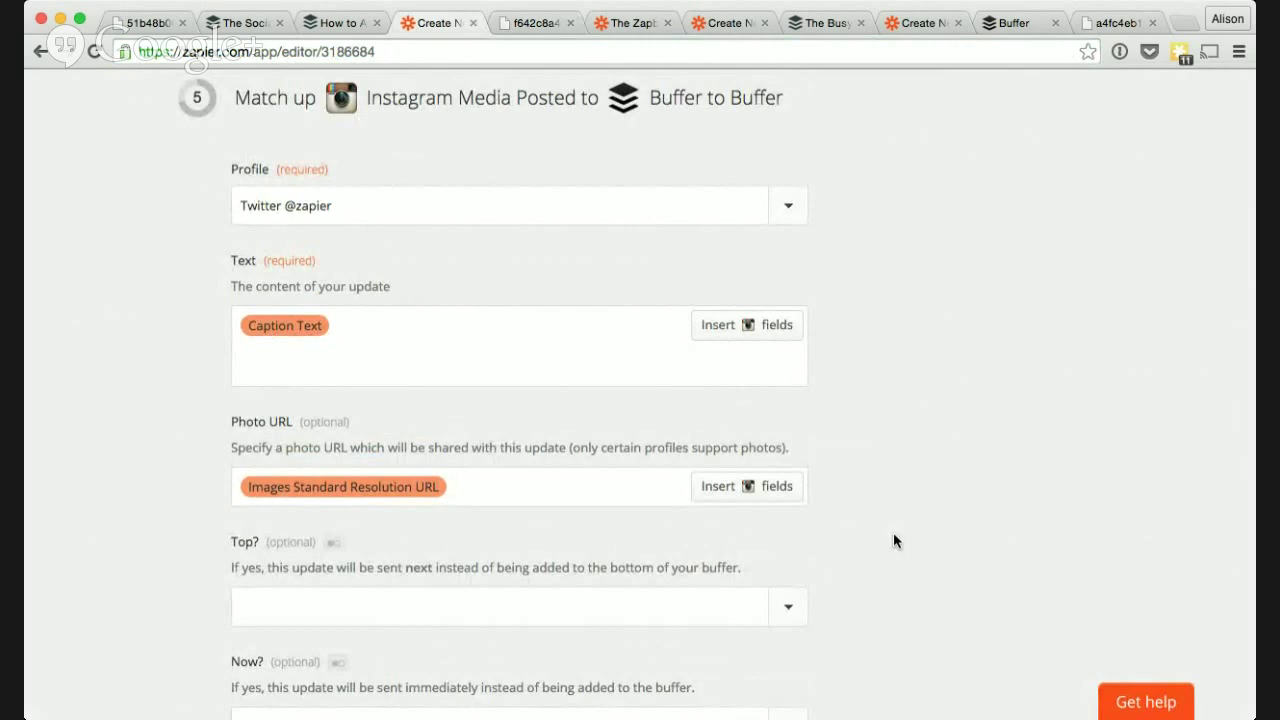
{"action": "scroll", "coordinate": [893, 541], "scroll_direction": "up", "scroll_amount": 12}
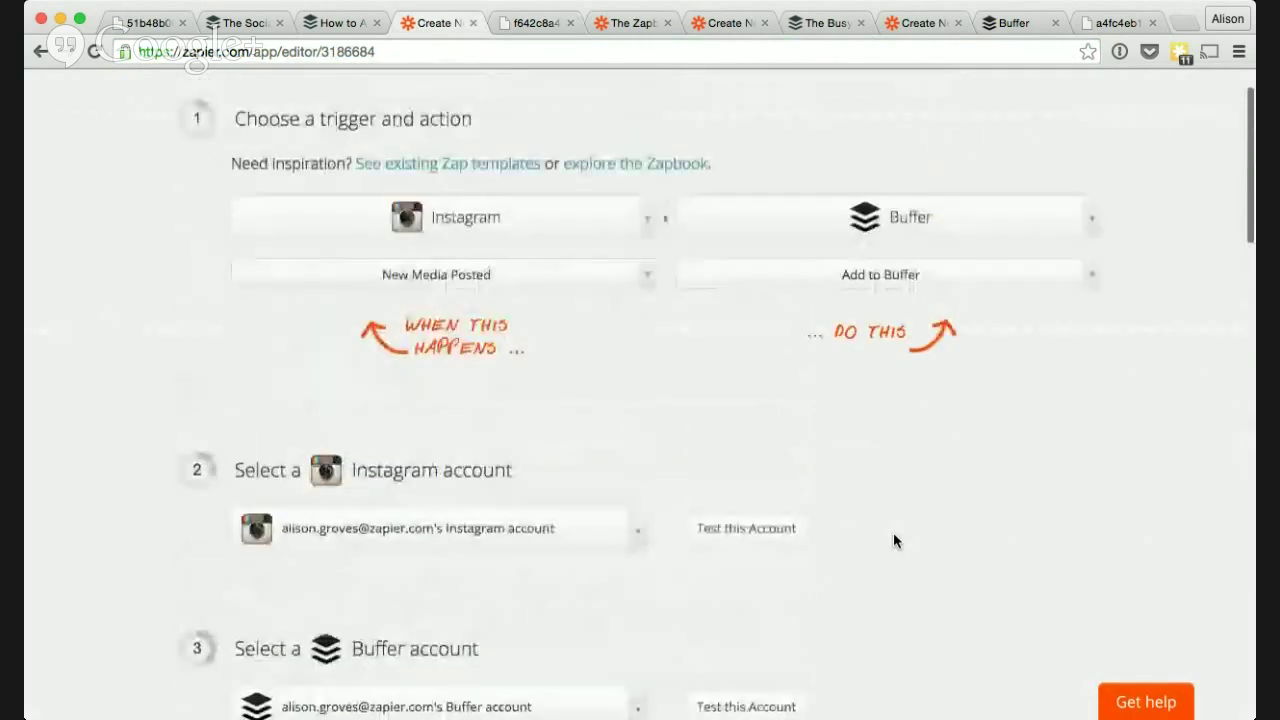
{"action": "scroll", "coordinate": [893, 541], "scroll_direction": "up", "scroll_amount": 2}
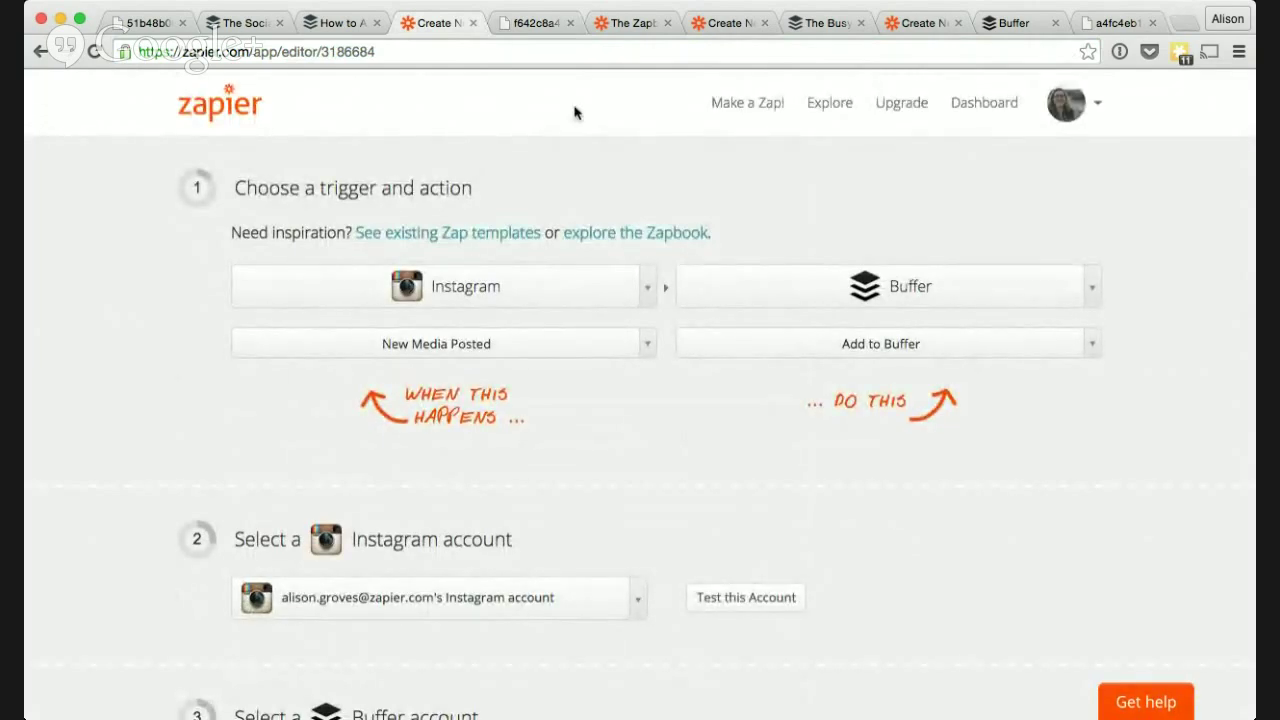
View the Zapbook's most popular social apps and switch to the Zap that adds new WordPress posts to Buffer
{"action": "left_click", "coordinate": [628, 23]}
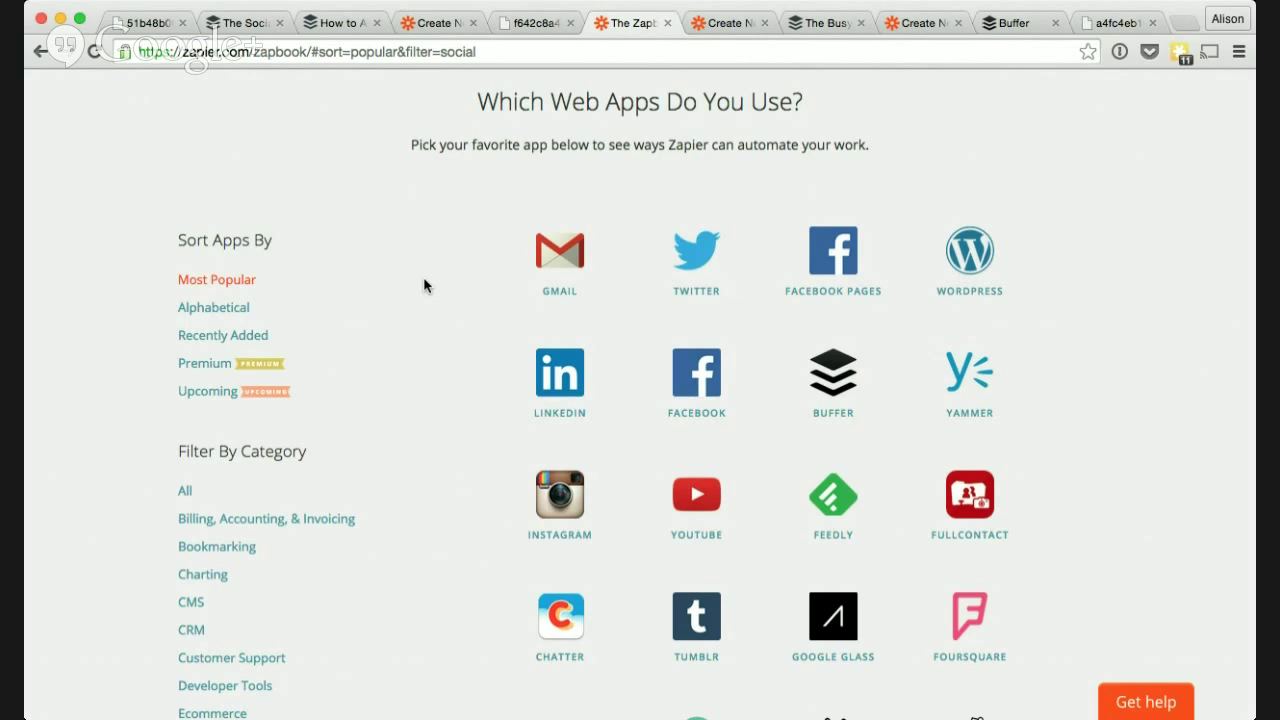
{"action": "left_click", "coordinate": [697, 28]}
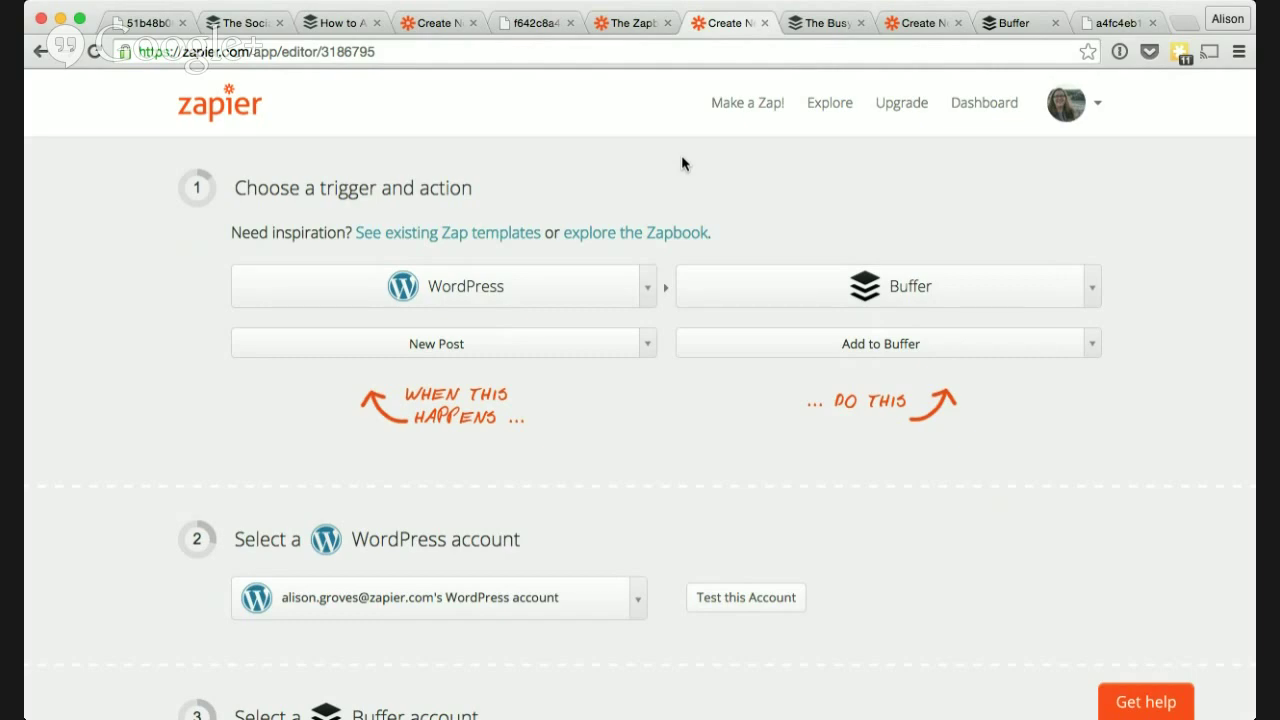
{"action": "scroll", "coordinate": [681, 163], "scroll_direction": "down", "scroll_amount": 5}
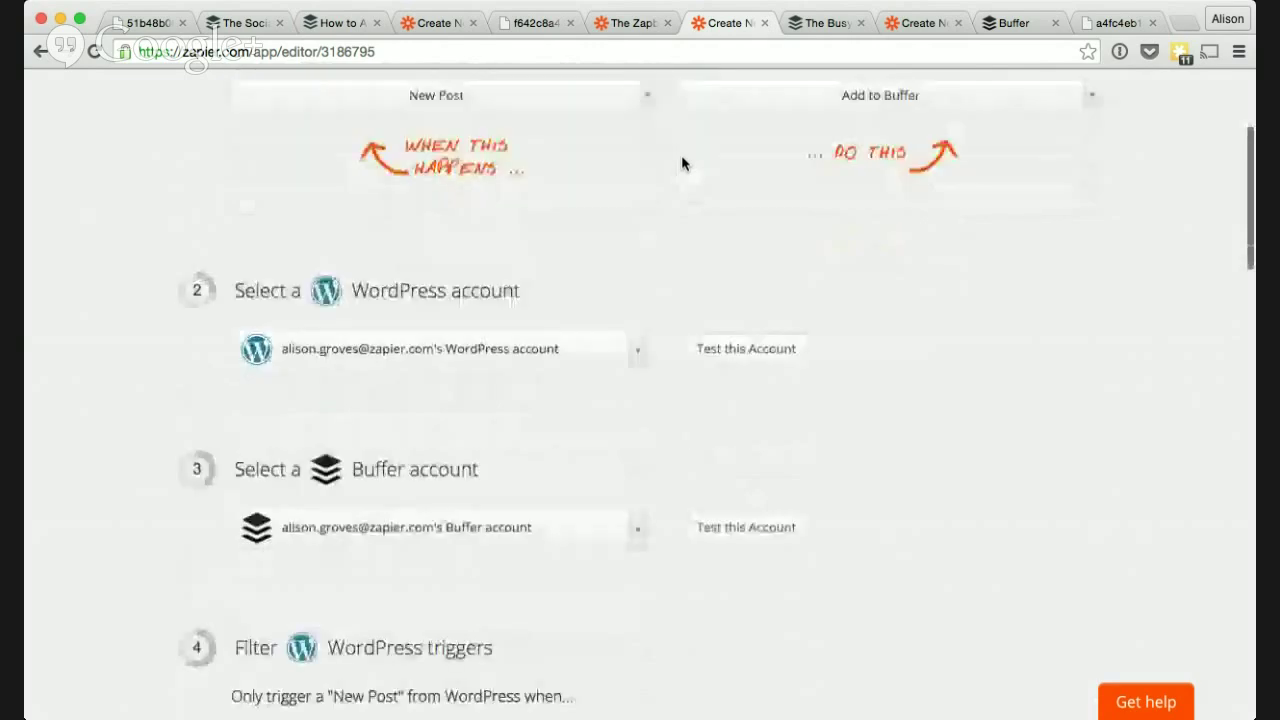
{"action": "scroll", "coordinate": [681, 163], "scroll_direction": "down", "scroll_amount": 1}
{"action": "scroll", "coordinate": [681, 163], "scroll_direction": "down", "scroll_amount": 3}
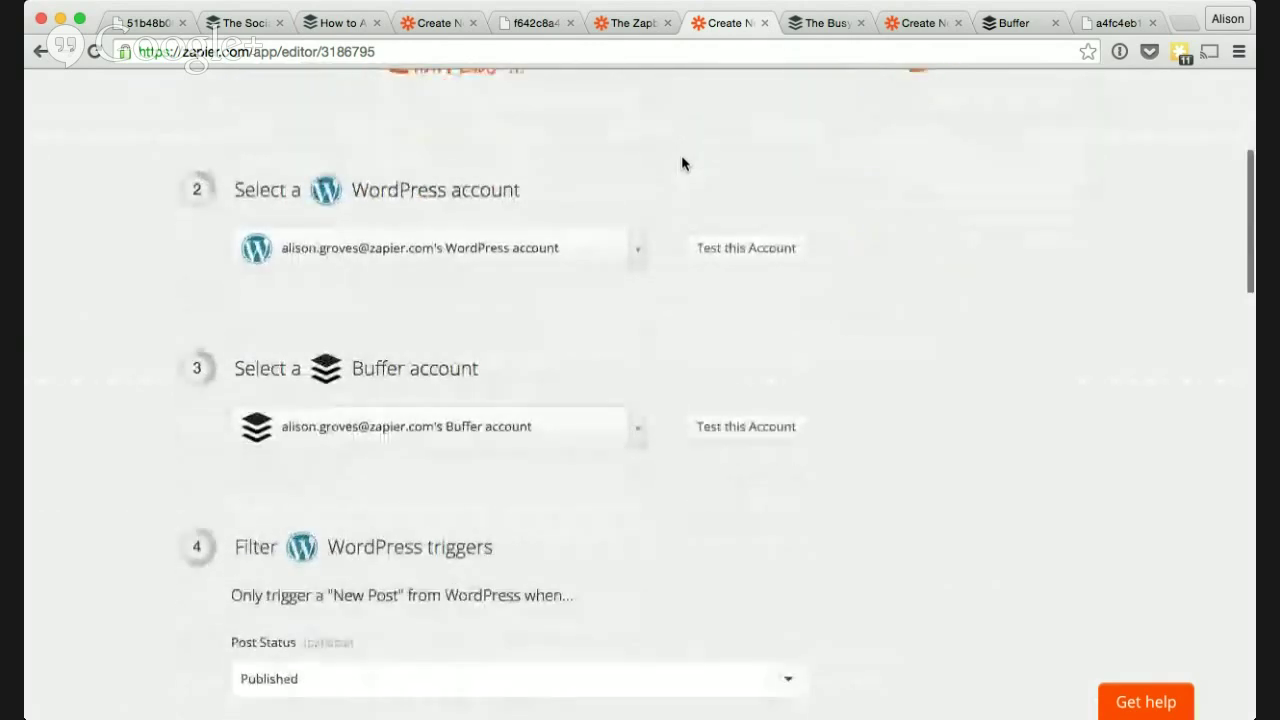
{"action": "scroll", "coordinate": [681, 163], "scroll_direction": "down", "scroll_amount": 4}
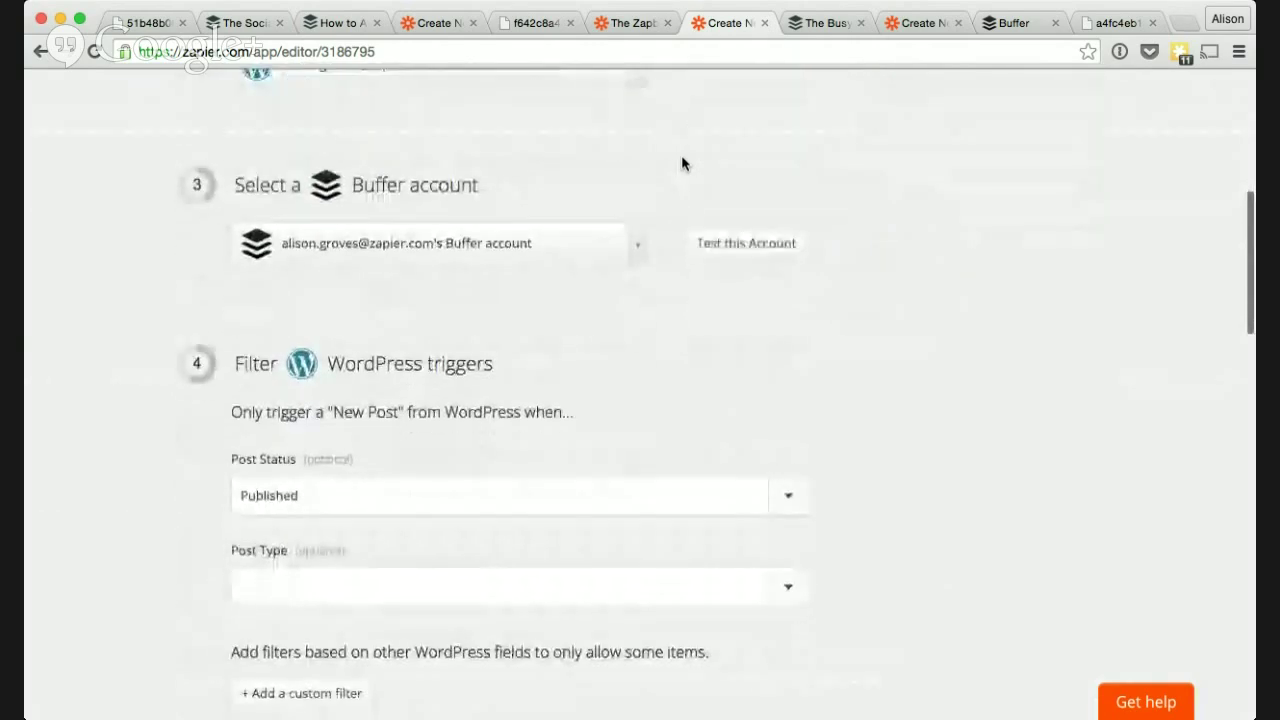
{"action": "scroll", "coordinate": [683, 163], "scroll_direction": "down", "scroll_amount": 2}
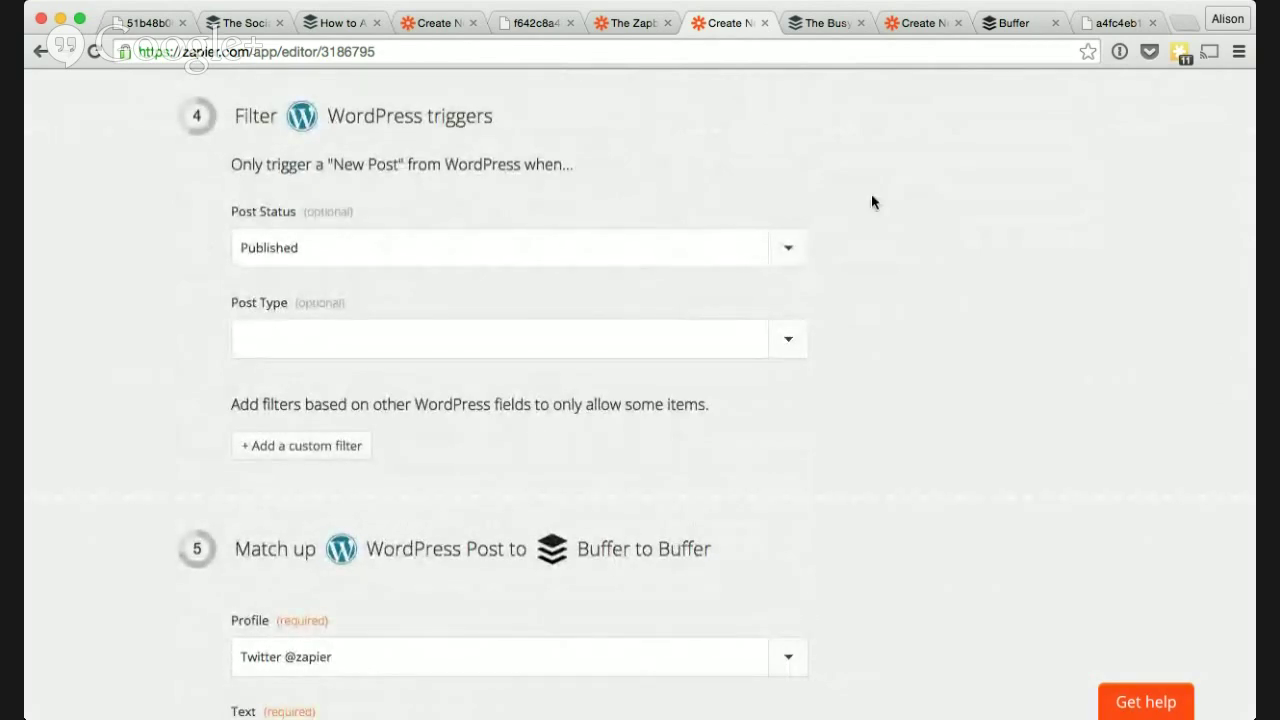
{"action": "left_click", "coordinate": [797, 250]}
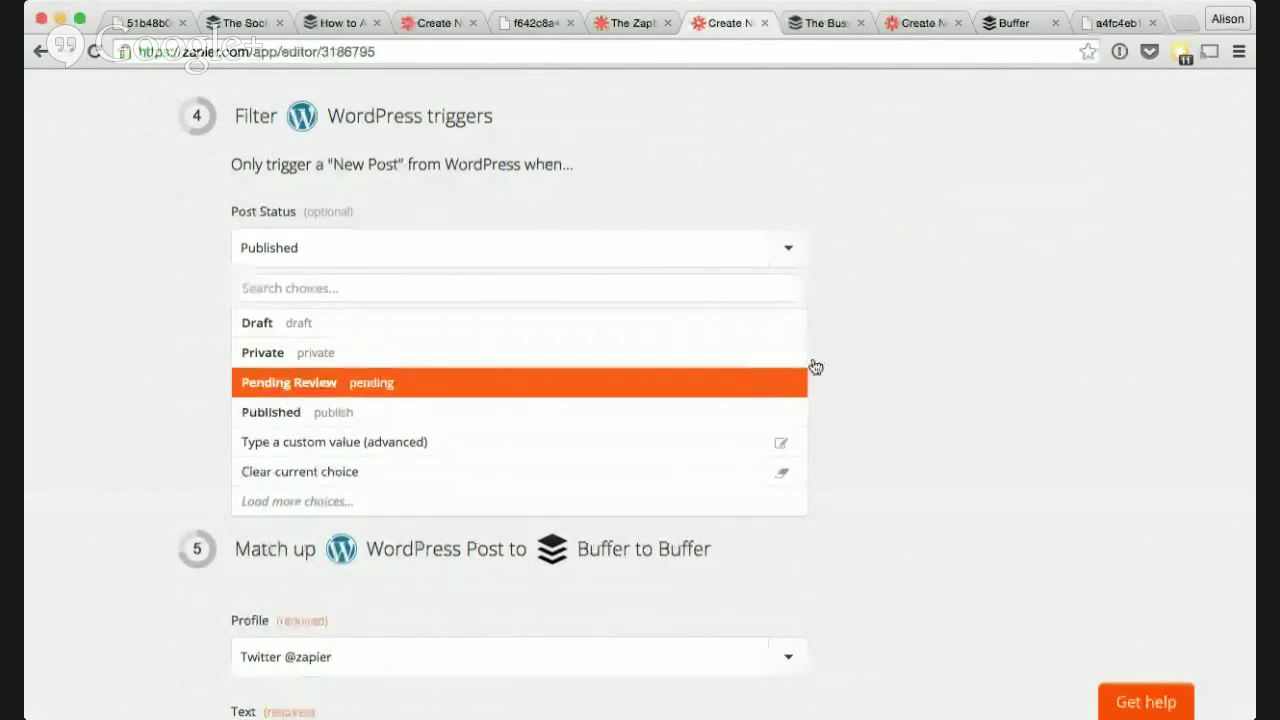
{"action": "left_click", "coordinate": [903, 331]}
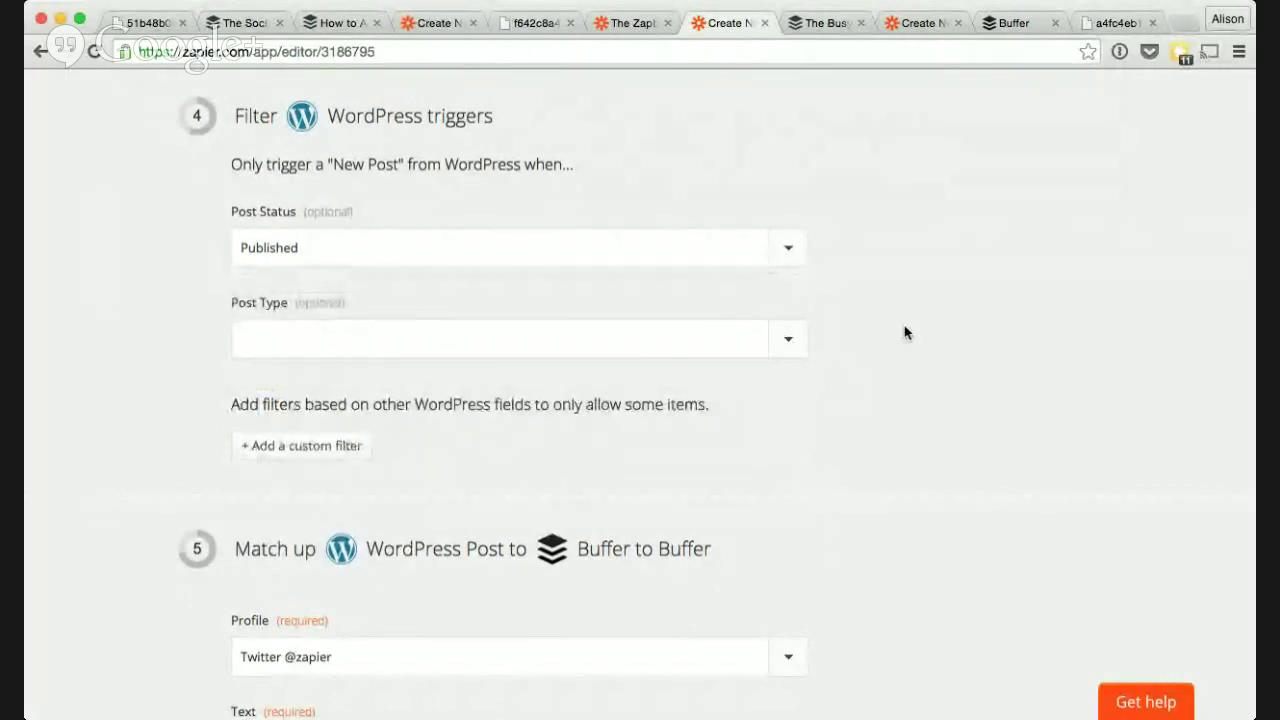
Examine how the WordPress post is matched to the Buffer update and the WordPress fields available for its Text
{"action": "scroll", "coordinate": [895, 327], "scroll_direction": "down", "scroll_amount": 3}
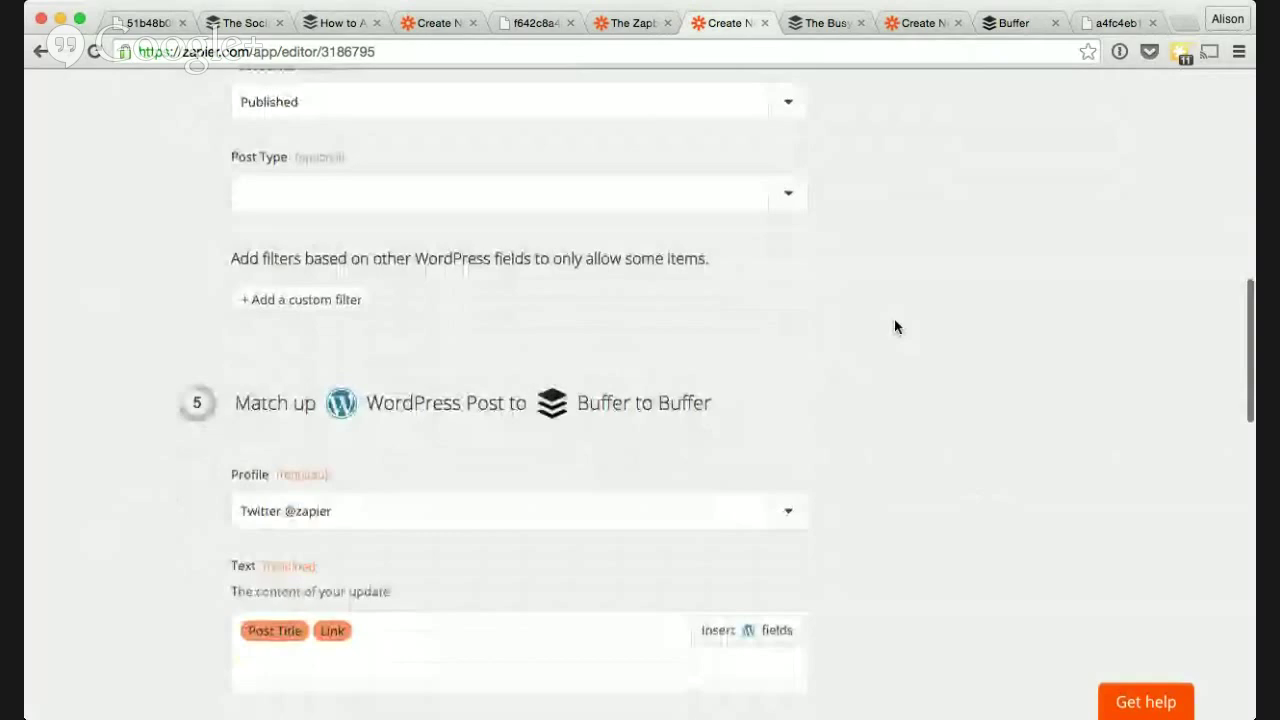
{"action": "scroll", "coordinate": [895, 325], "scroll_direction": "down", "scroll_amount": 5}
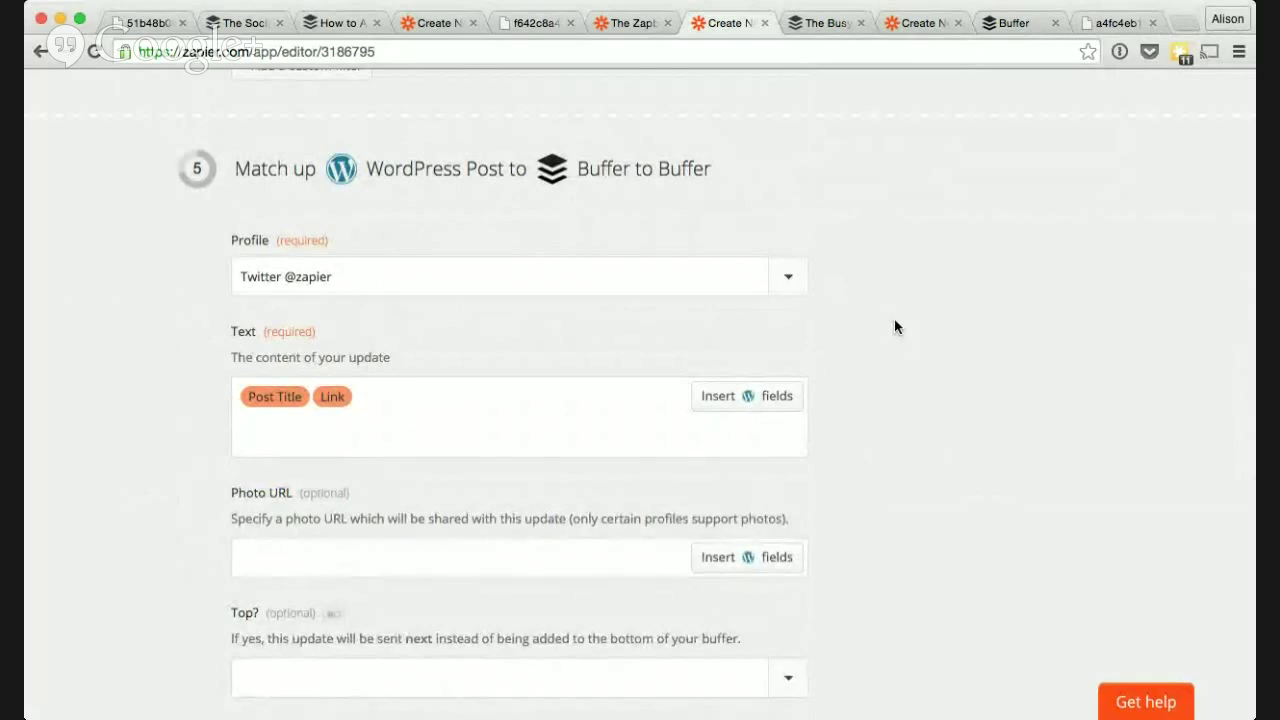
{"action": "scroll", "coordinate": [894, 327], "scroll_direction": "down", "scroll_amount": 1}
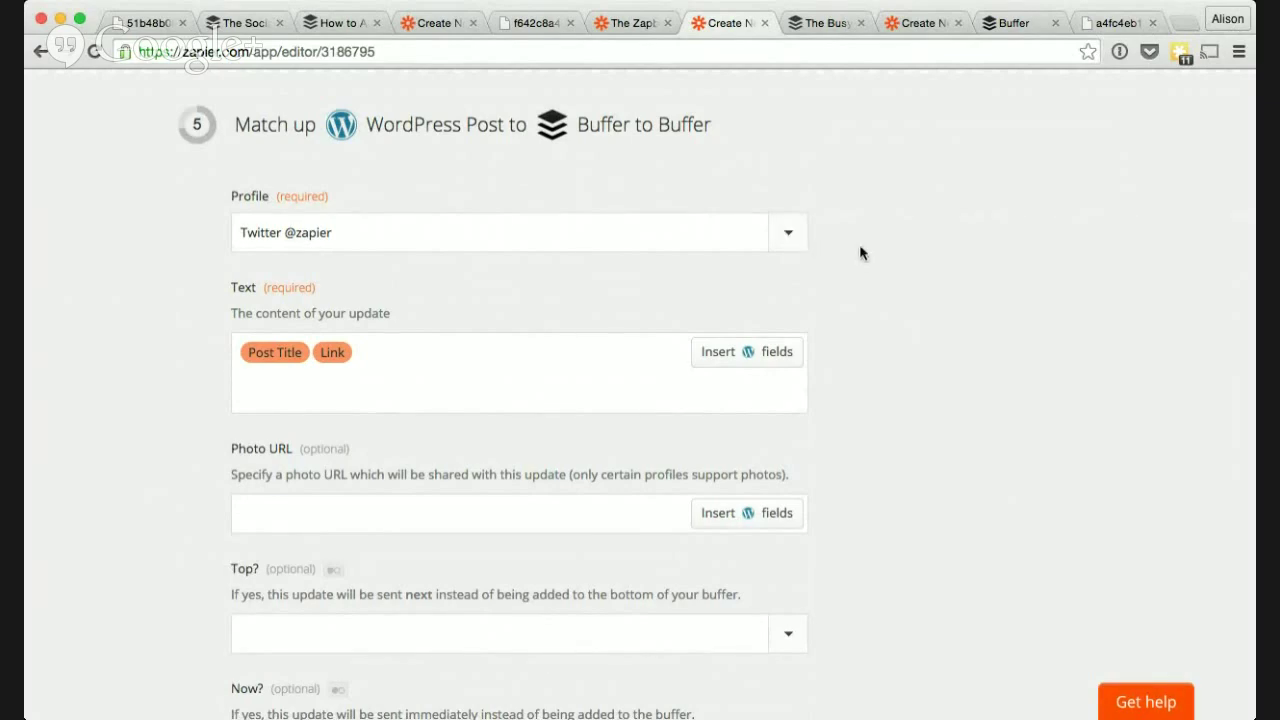
{"action": "scroll", "coordinate": [860, 253], "scroll_direction": "down", "scroll_amount": 2}
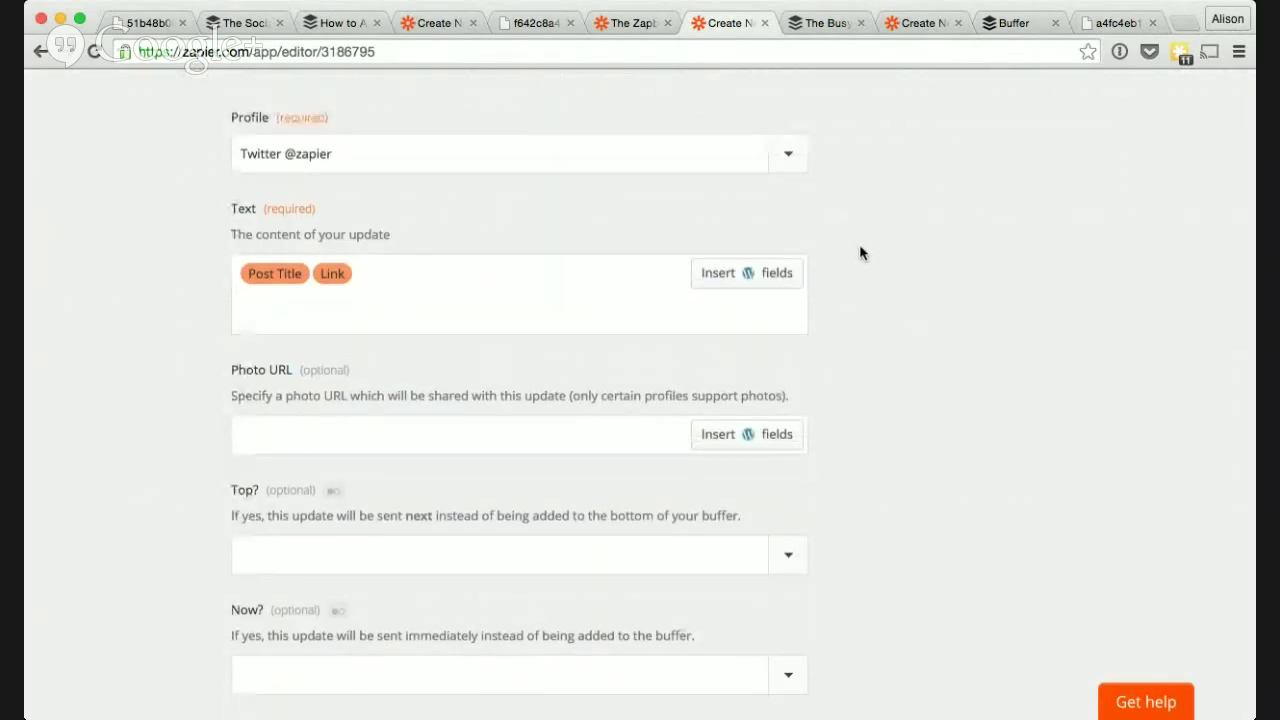
{"action": "left_click", "coordinate": [779, 275]}
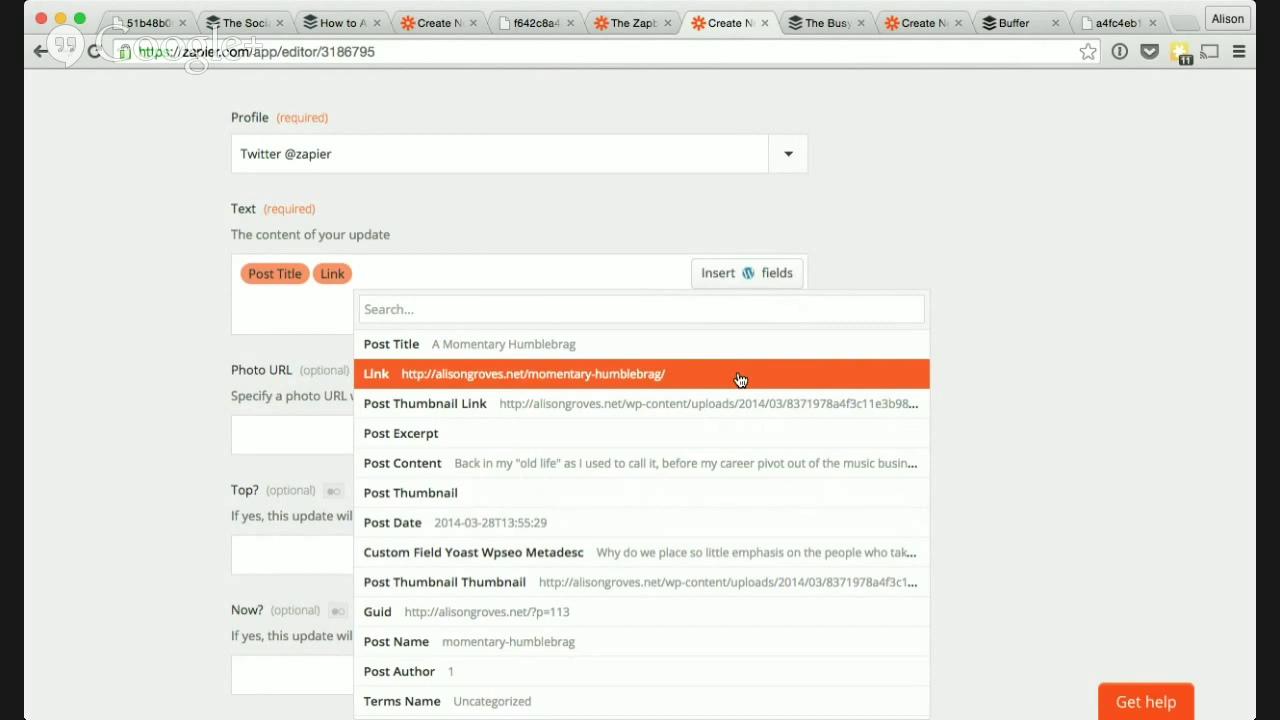
{"action": "left_click", "coordinate": [1024, 262]}
Review the WordPress trigger filters and Buffer update fields again and return to the Zap's trigger and action section
{"action": "scroll", "coordinate": [920, 310], "scroll_direction": "up", "scroll_amount": 5}
{"action": "scroll", "coordinate": [920, 318], "scroll_direction": "up", "scroll_amount": 2}
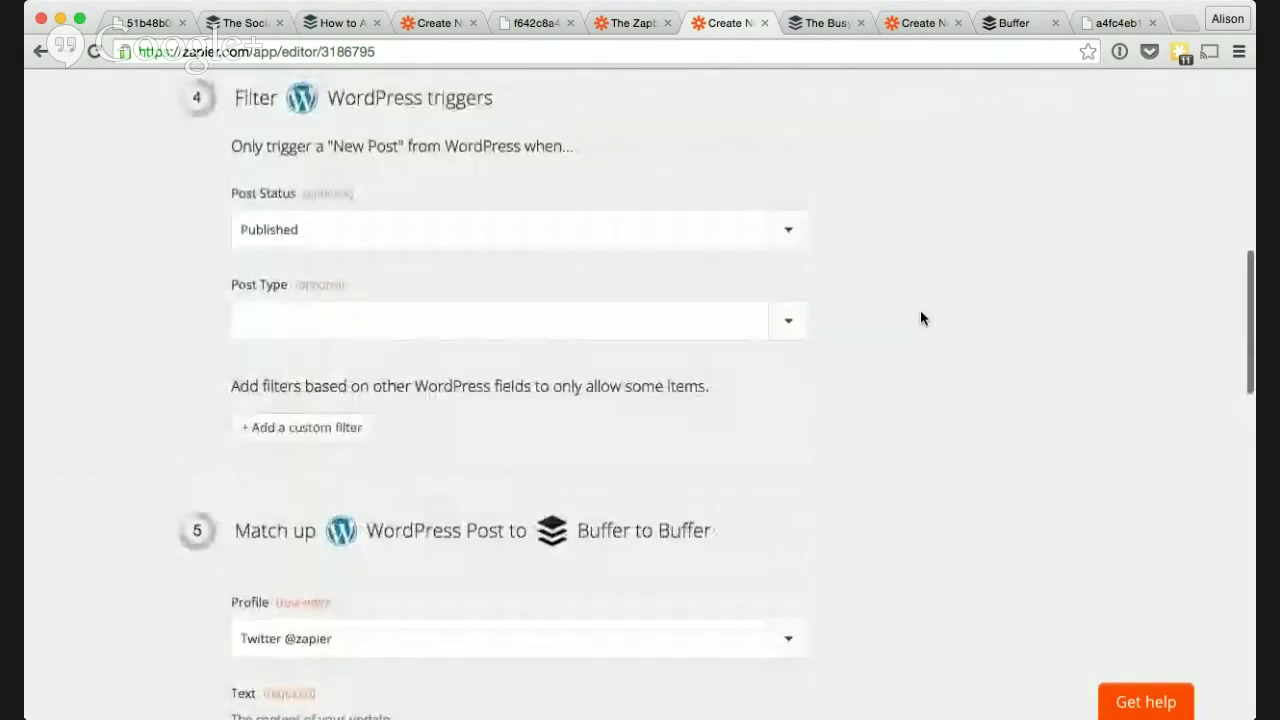
{"action": "scroll", "coordinate": [920, 318], "scroll_direction": "down", "scroll_amount": 4}
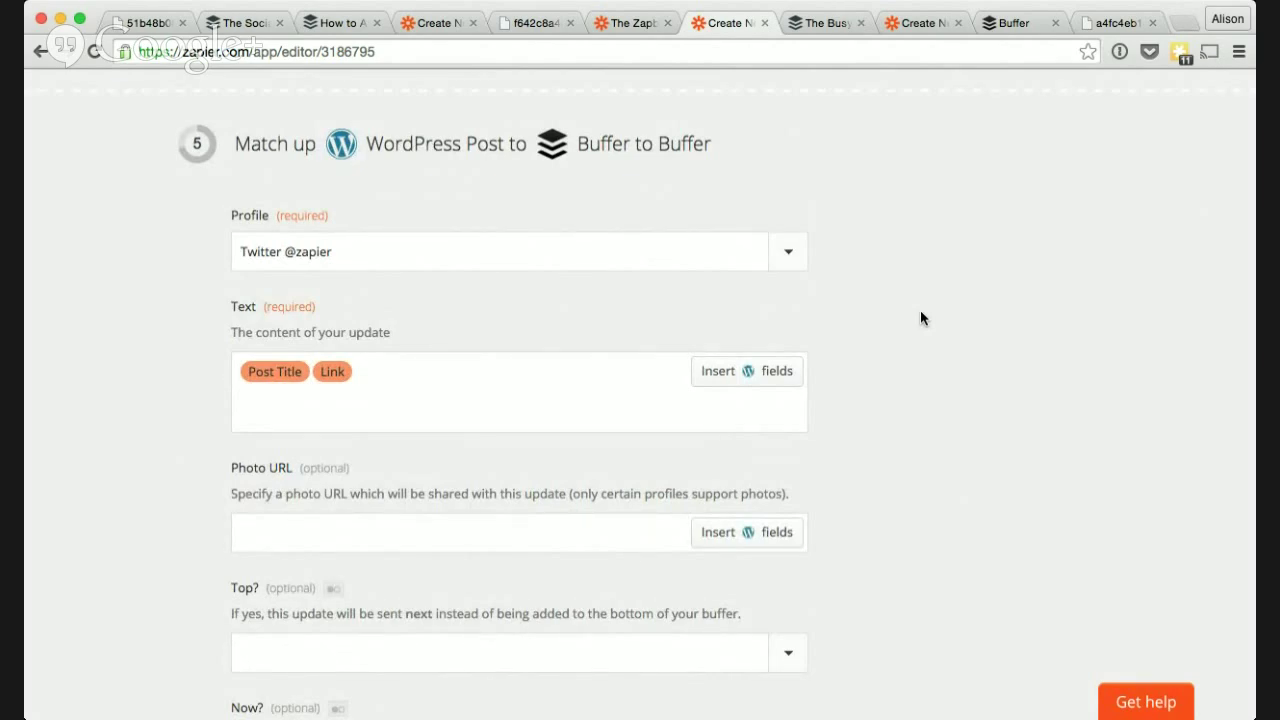
{"action": "scroll", "coordinate": [921, 316], "scroll_direction": "up", "scroll_amount": 5}
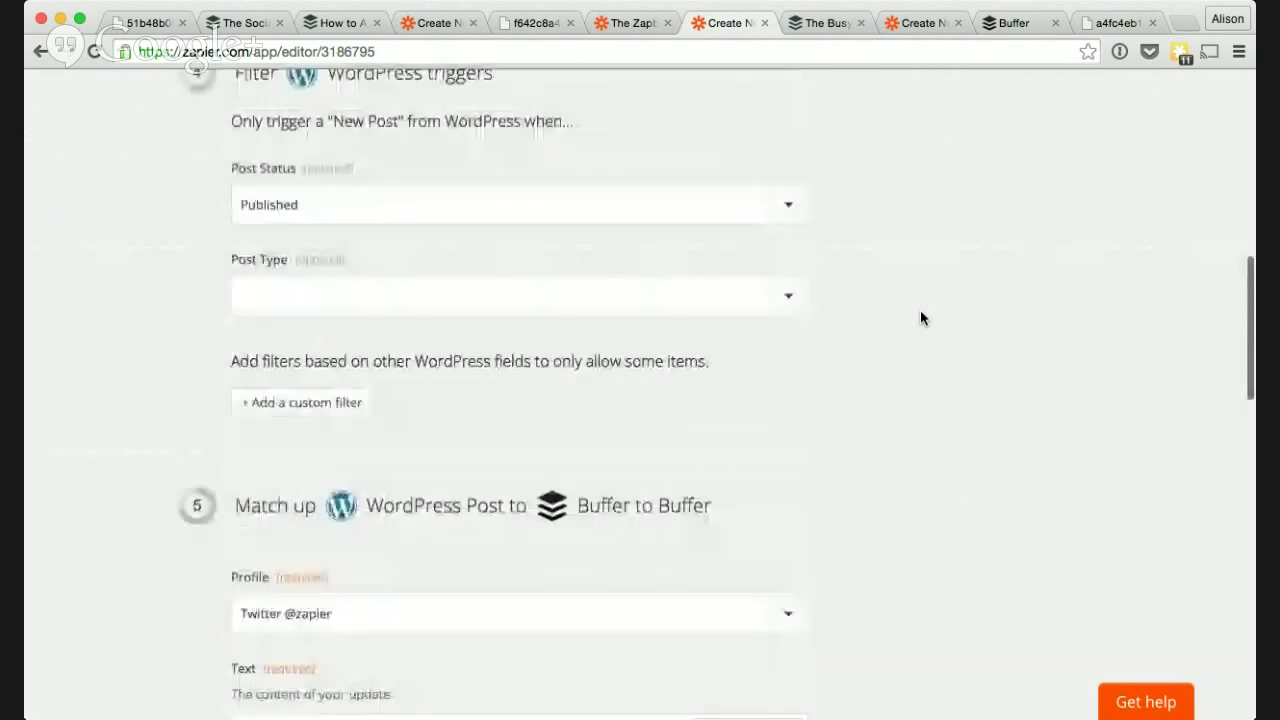
{"action": "scroll", "coordinate": [921, 318], "scroll_direction": "up", "scroll_amount": 10}
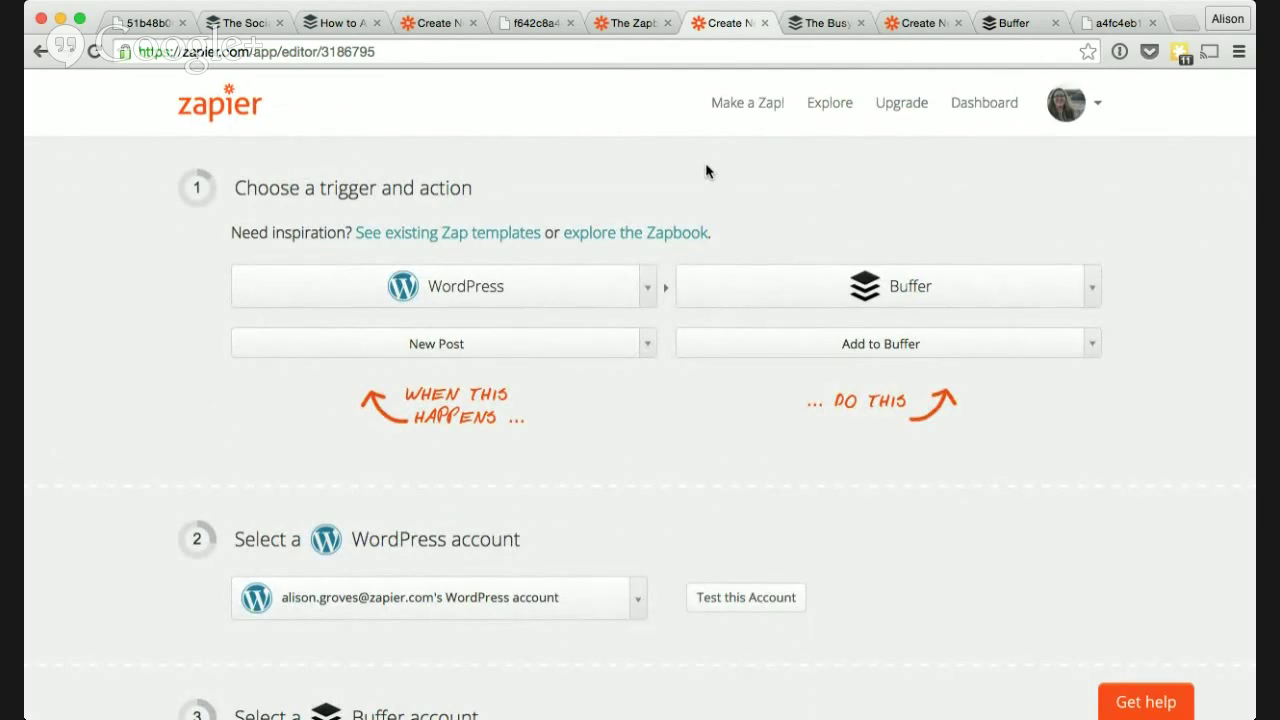
View the Buffer blog's content curation guide and switch to the trigger filters of the Evernote-to-Buffer Zap
{"action": "left_click", "coordinate": [818, 23]}
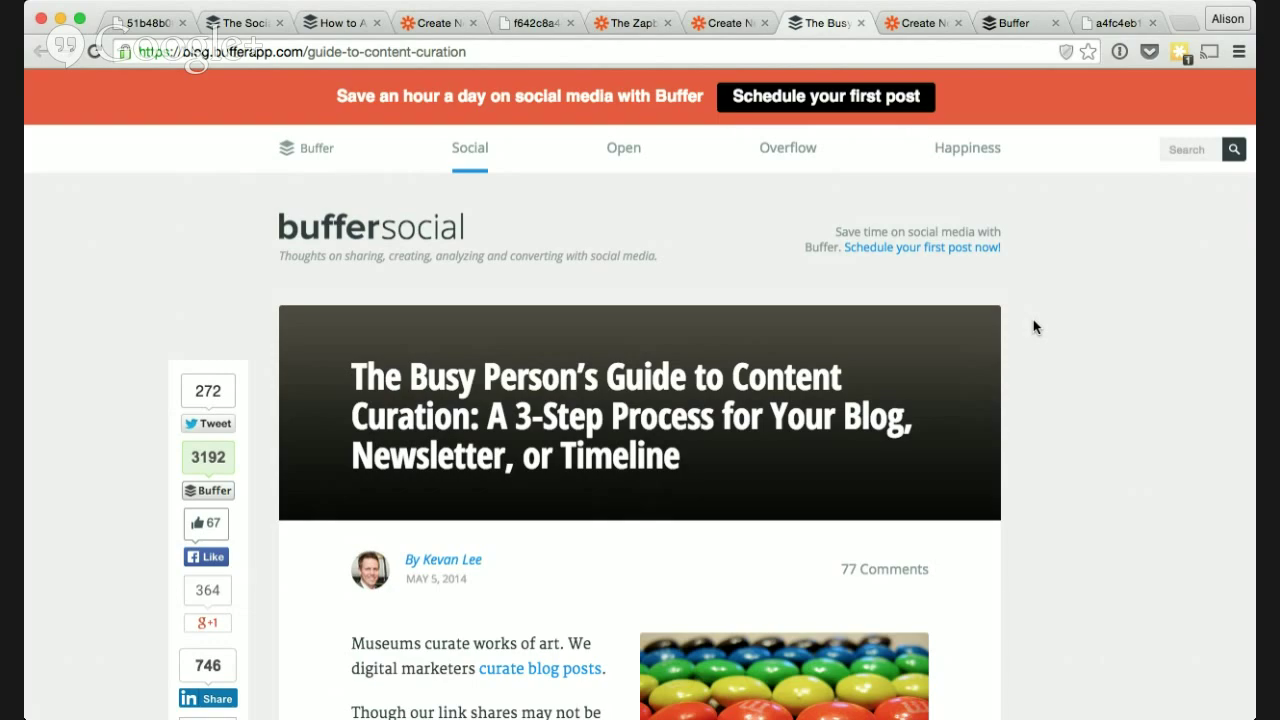
{"action": "left_click", "coordinate": [904, 24]}
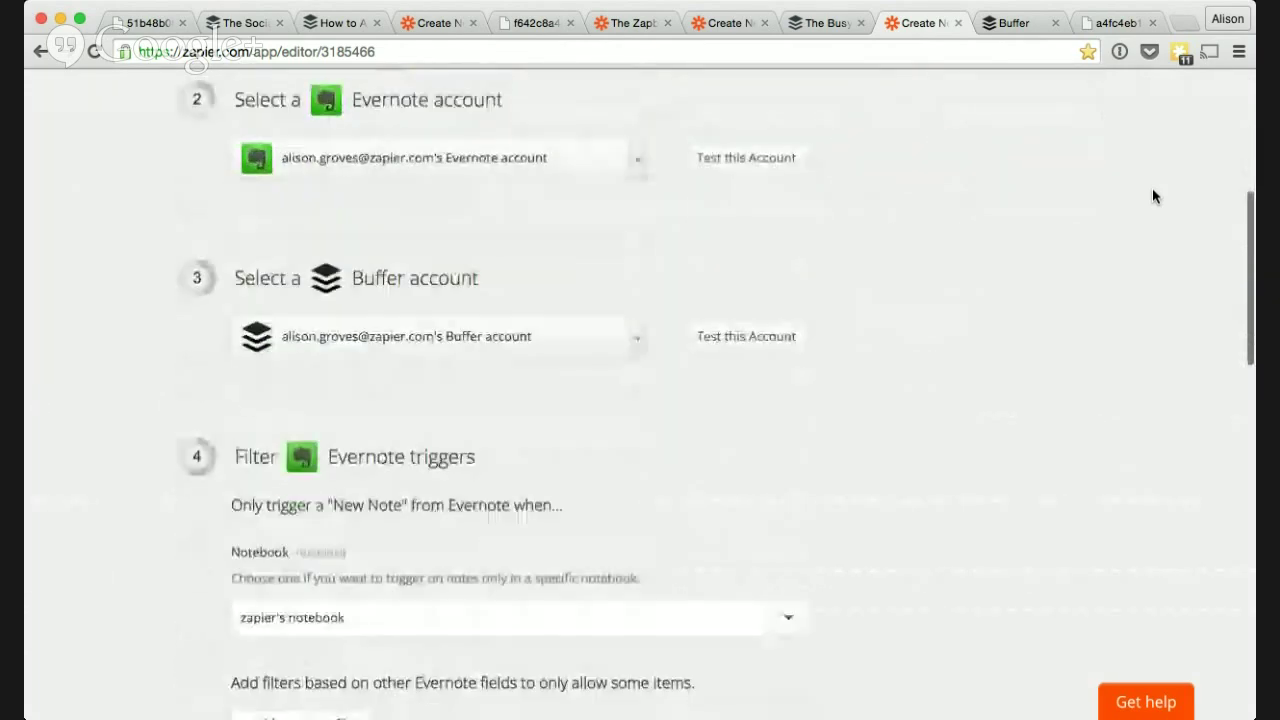
{"action": "scroll", "coordinate": [1152, 196], "scroll_direction": "down", "scroll_amount": 5}
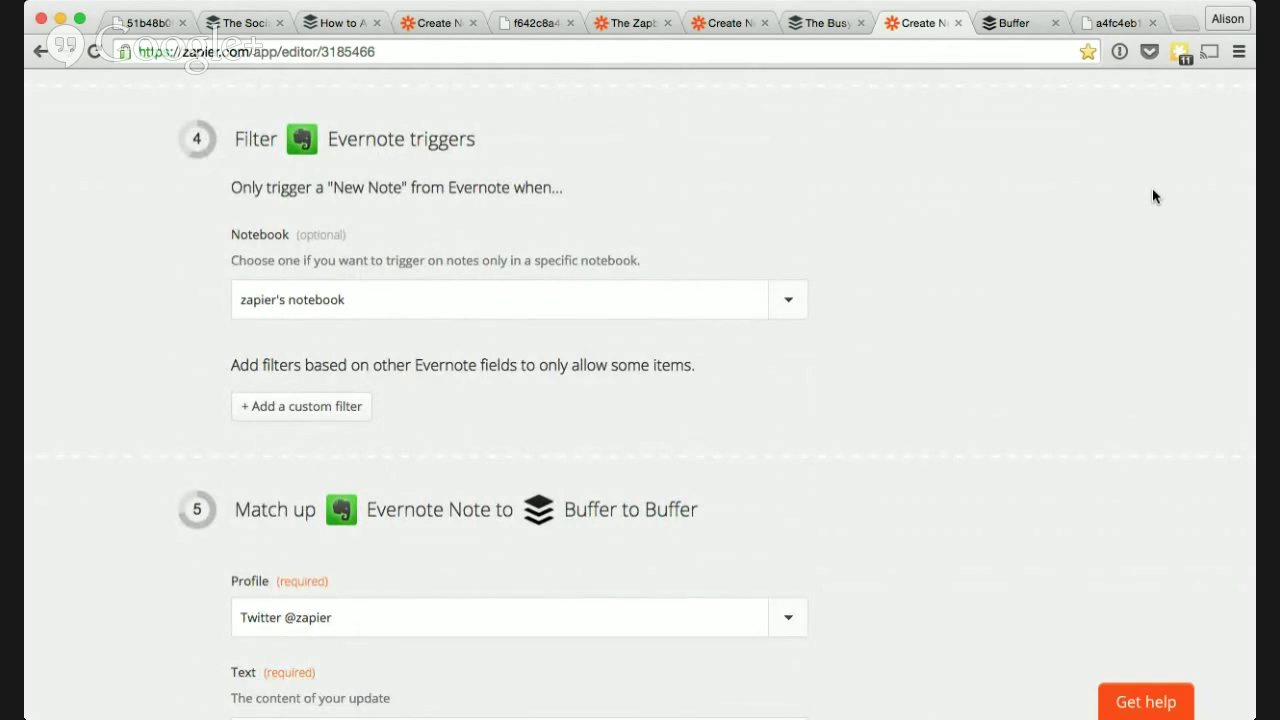
Add a custom filter to the Evernote trigger and choose Tags as its field
{"action": "left_click", "coordinate": [352, 408]}
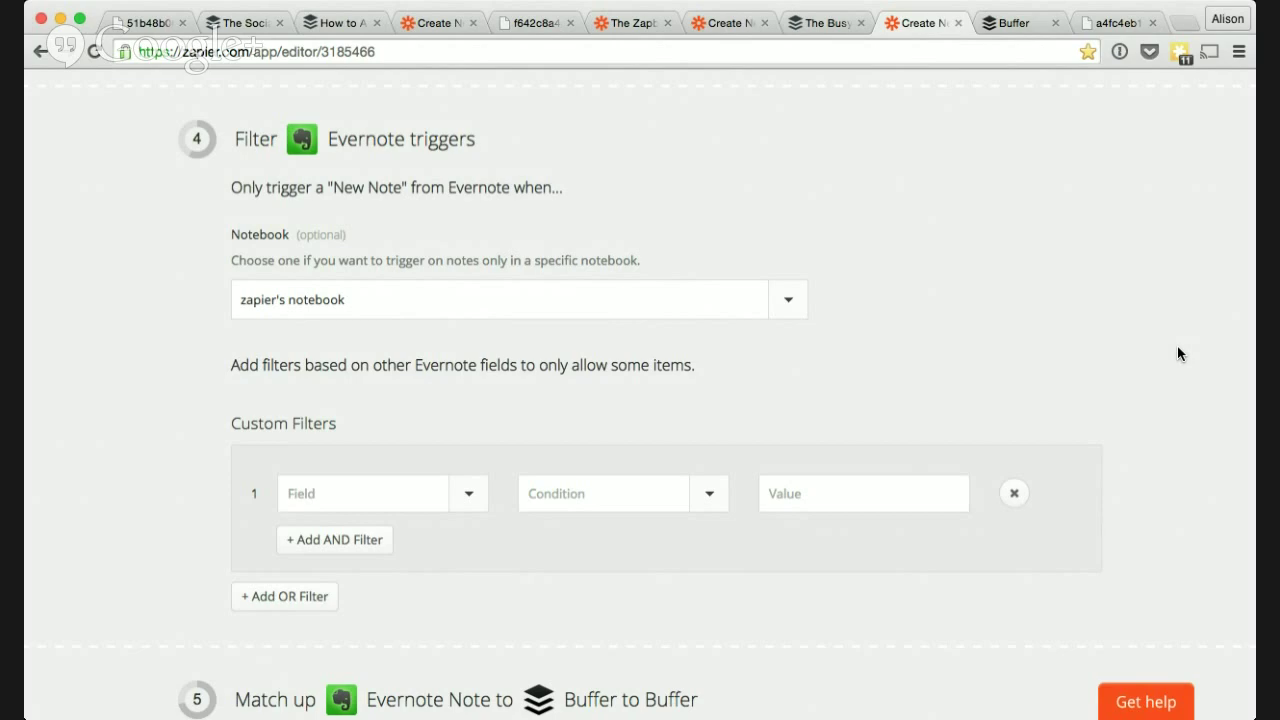
{"action": "scroll", "coordinate": [1177, 347], "scroll_direction": "down", "scroll_amount": 1}
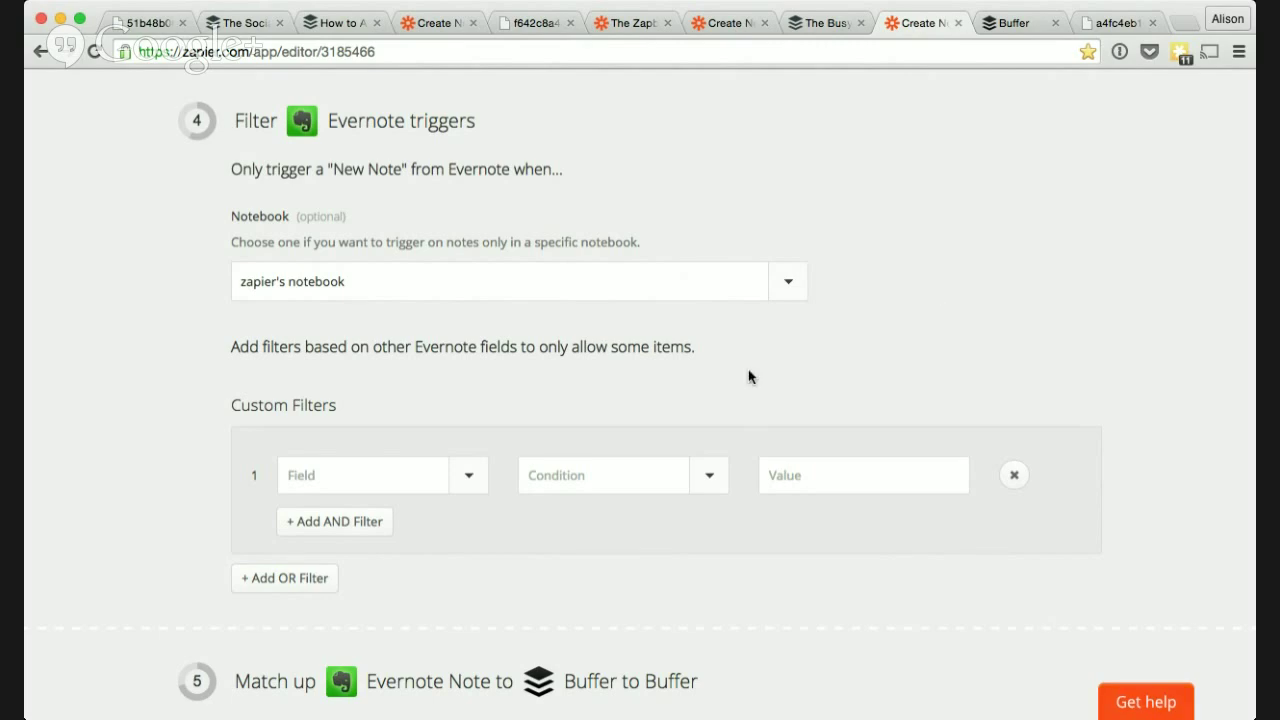
{"action": "scroll", "coordinate": [515, 412], "scroll_direction": "down", "scroll_amount": 1}
{"action": "left_click", "coordinate": [466, 384]}
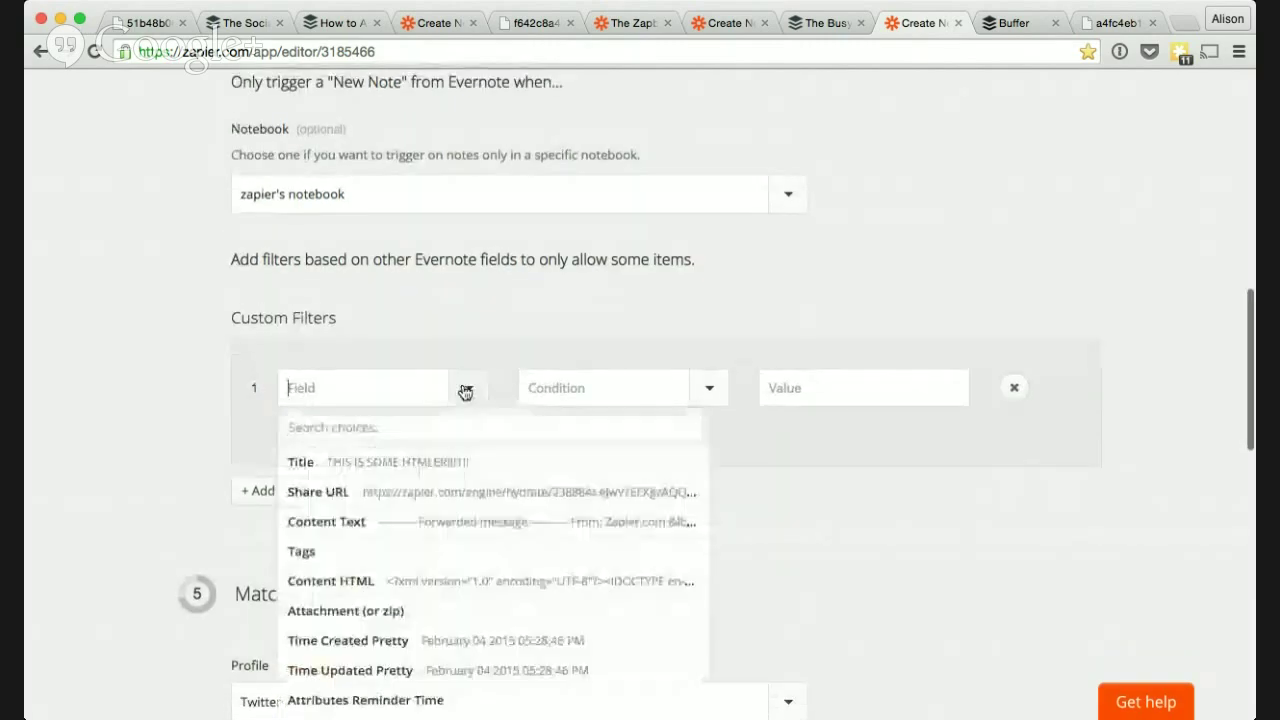
{"action": "left_click", "coordinate": [421, 552]}
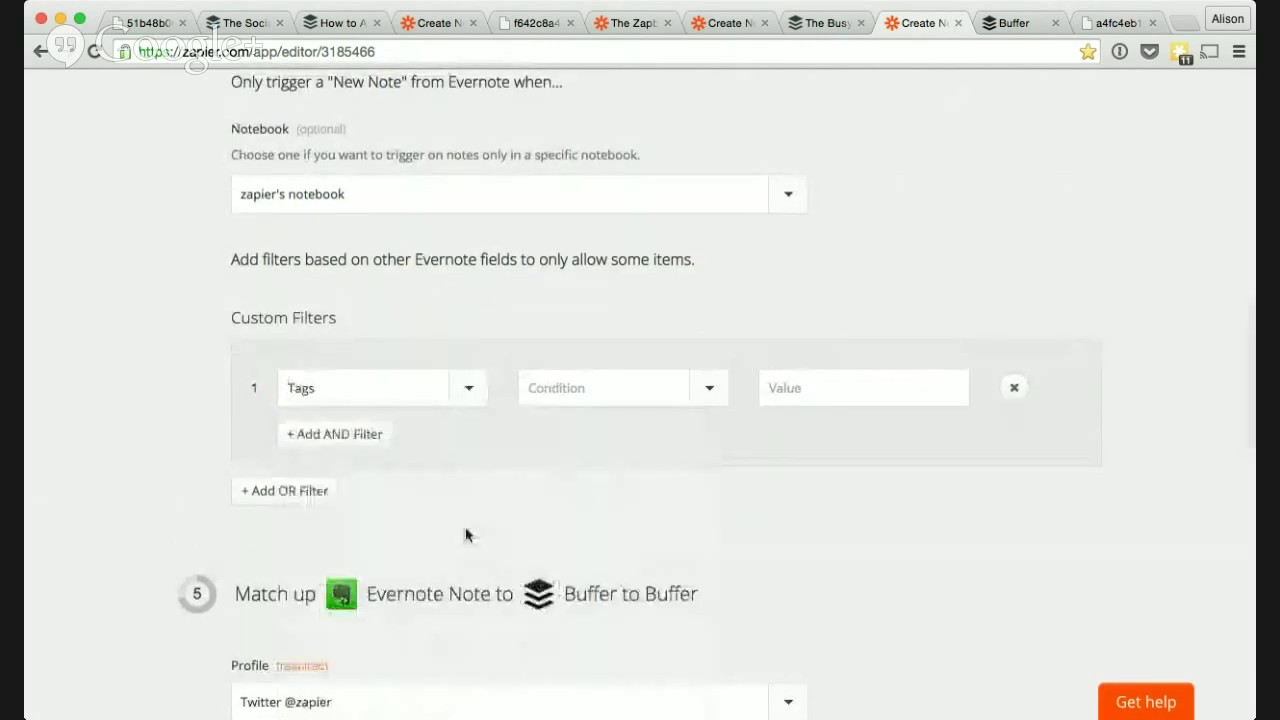
Set the Tags filter's condition to (Text) Exactly matches with the value buffer, and return to the trigger and action section
{"action": "scroll", "coordinate": [470, 500], "scroll_direction": "up", "scroll_amount": 1}
{"action": "left_click", "coordinate": [709, 456]}
{"action": "left_click", "coordinate": [600, 540]}
{"action": "left_click", "coordinate": [814, 458]}
{"action": "type", "text": "buffer"}
{"action": "left_click", "coordinate": [805, 389]}
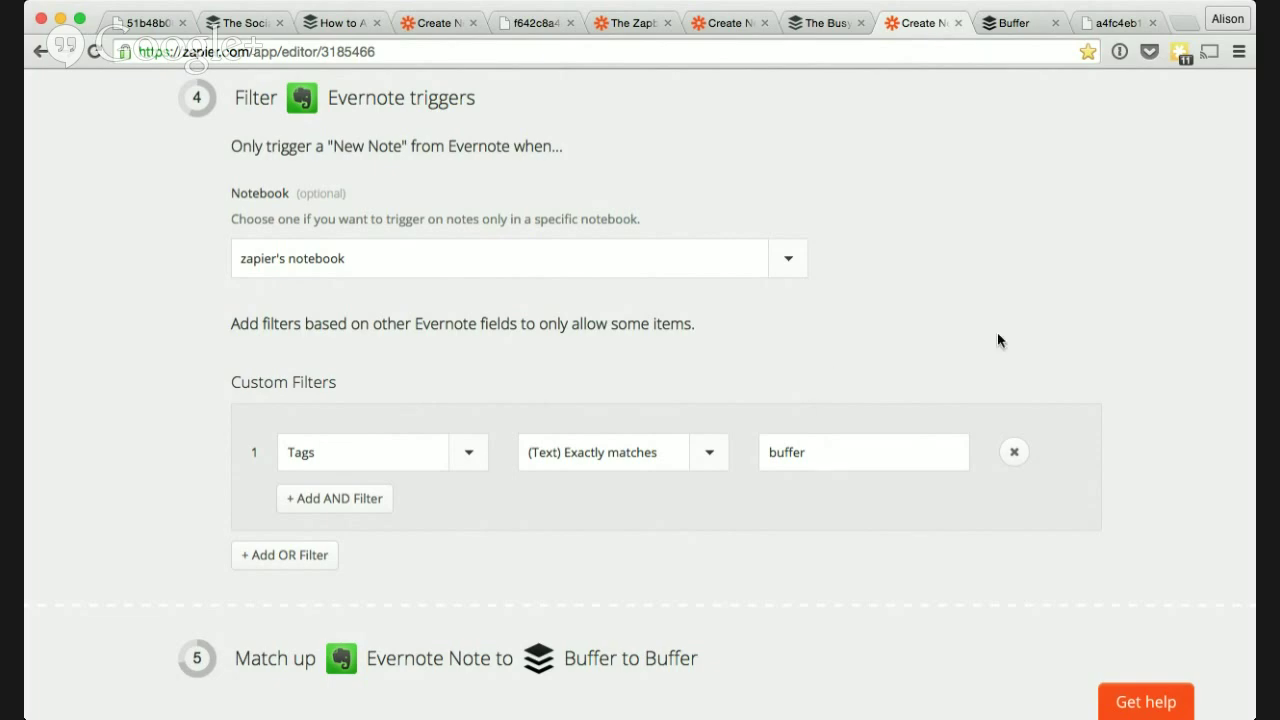
{"action": "scroll", "coordinate": [997, 335], "scroll_direction": "up", "scroll_amount": 5}
{"action": "scroll", "coordinate": [997, 337], "scroll_direction": "up", "scroll_amount": 3}
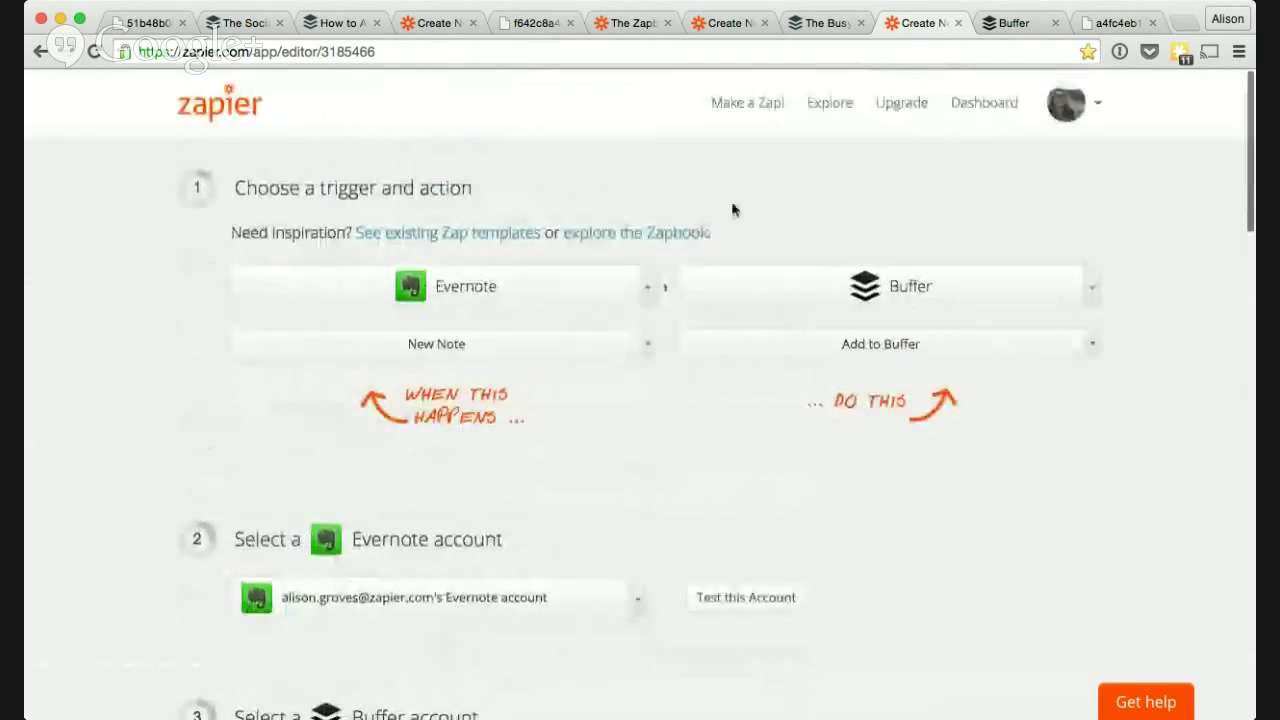